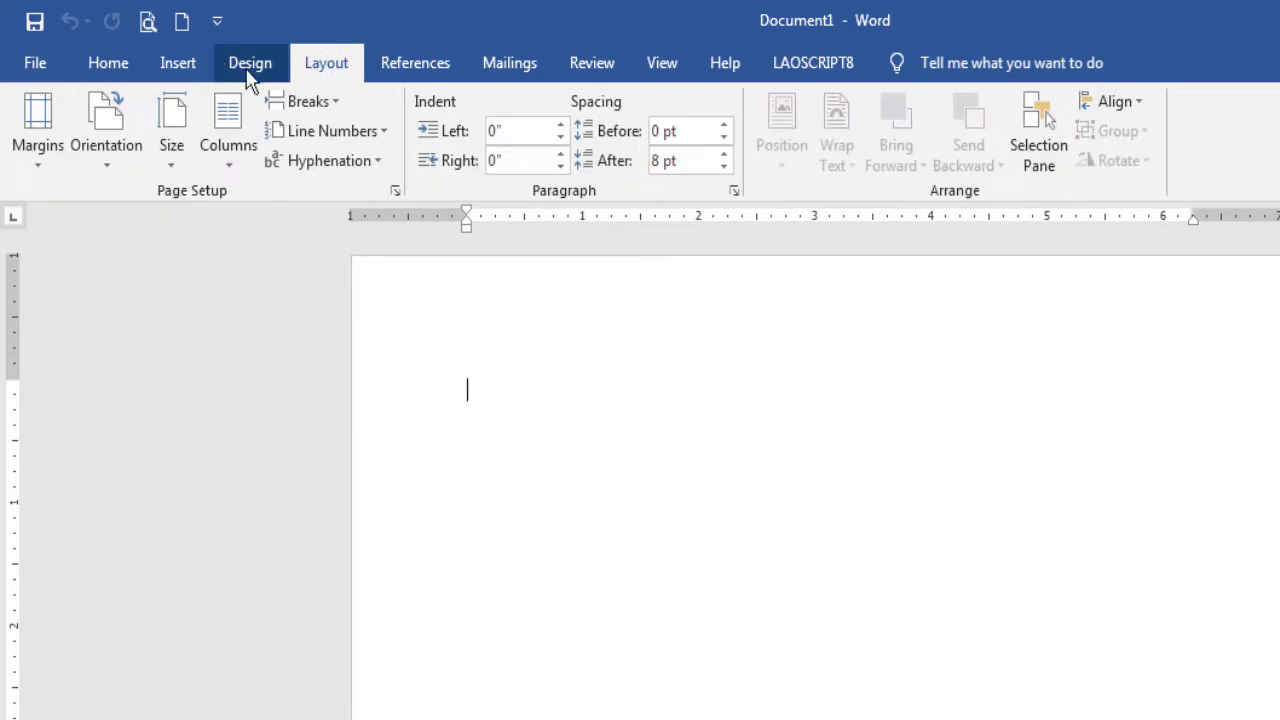
# Look through the Home to View command sets to check the language used by the interface.
pyautogui.click(185, 64)
pyautogui.click(97, 66)
pyautogui.click(178, 64)
pyautogui.click(250, 64)
pyautogui.click(326, 64)
pyautogui.click(415, 64)
pyautogui.click(500, 62)
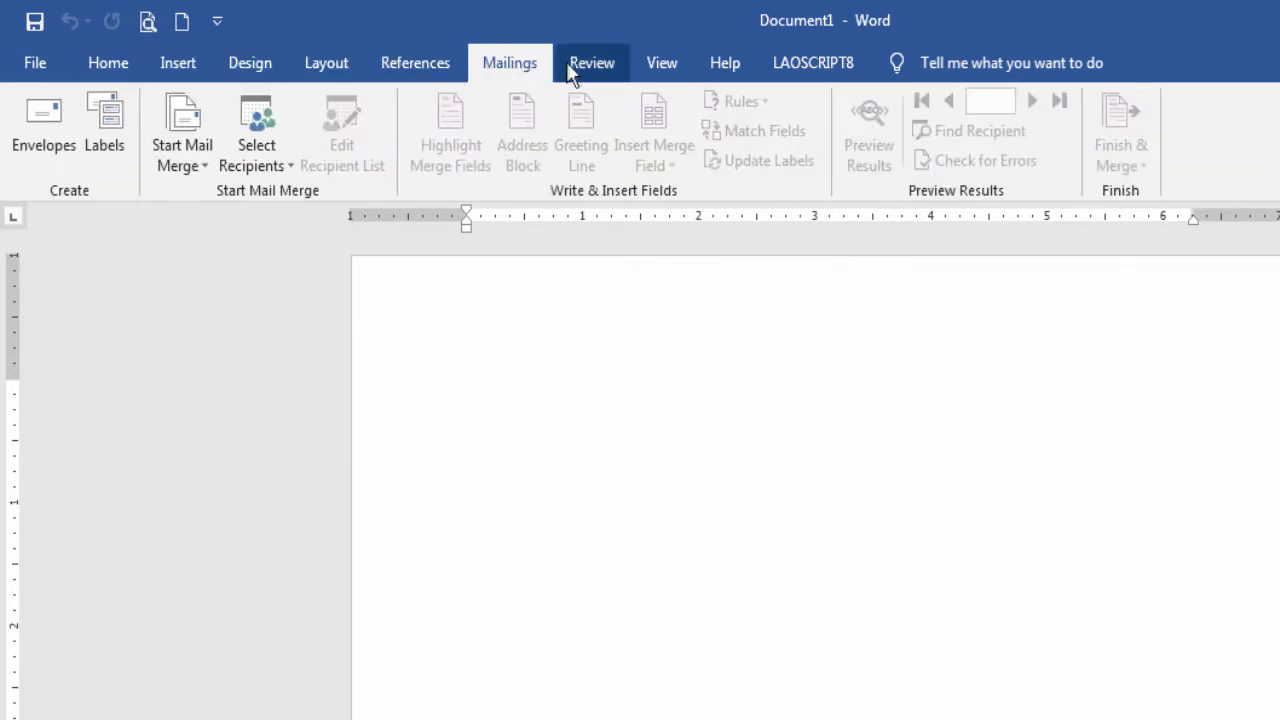
pyautogui.click(580, 62)
pyautogui.click(670, 62)
pyautogui.click(575, 68)
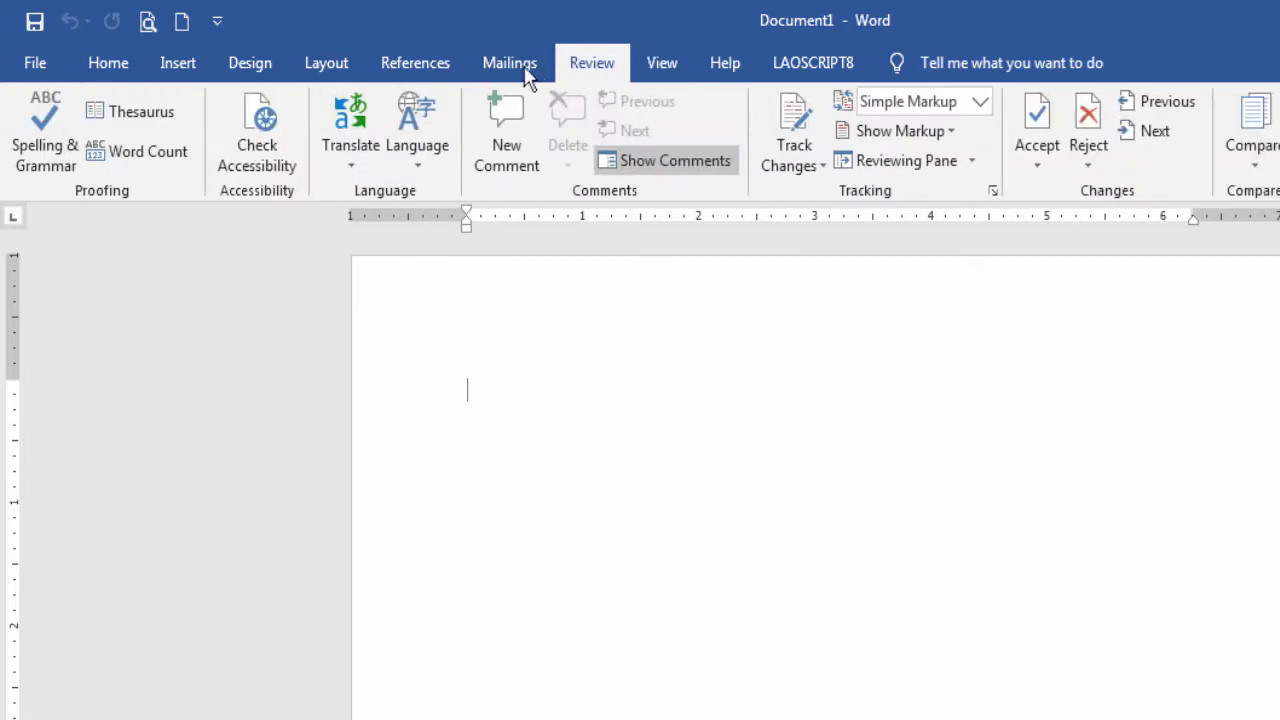
pyautogui.click(510, 68)
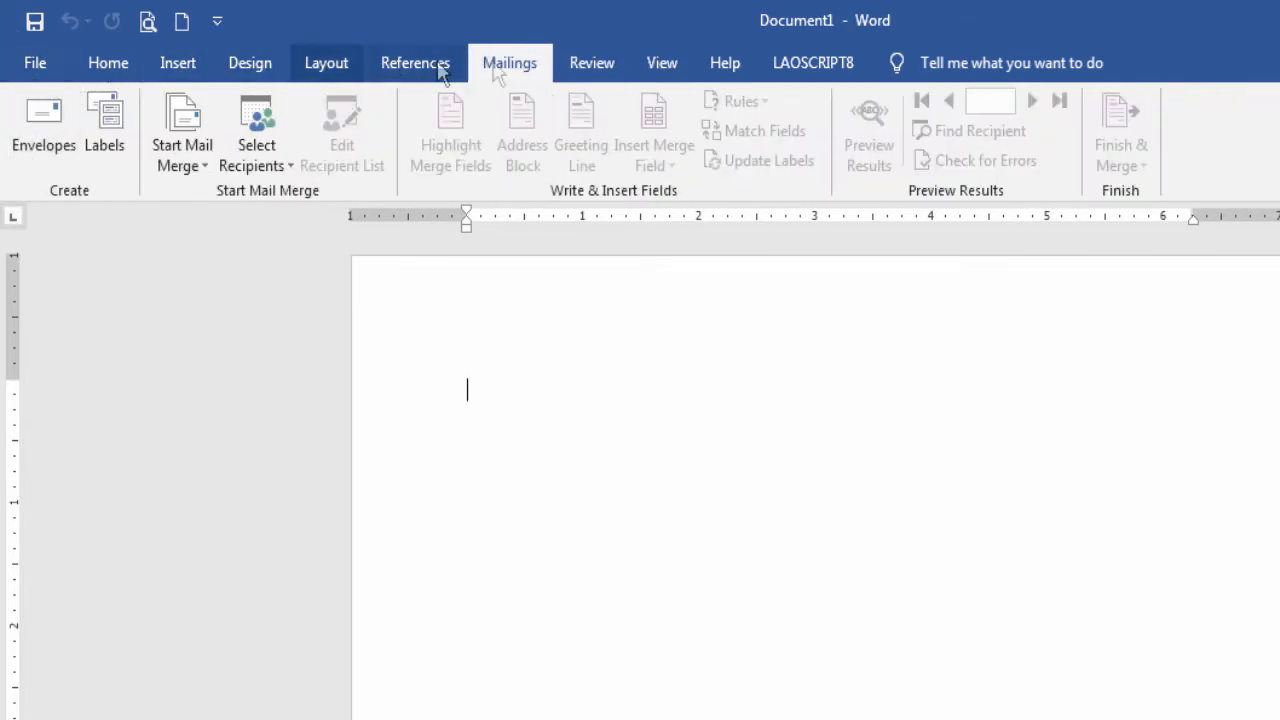
# In the program's language options, remove Thai from the Office authoring and proofing languages.
pyautogui.click(35, 65)
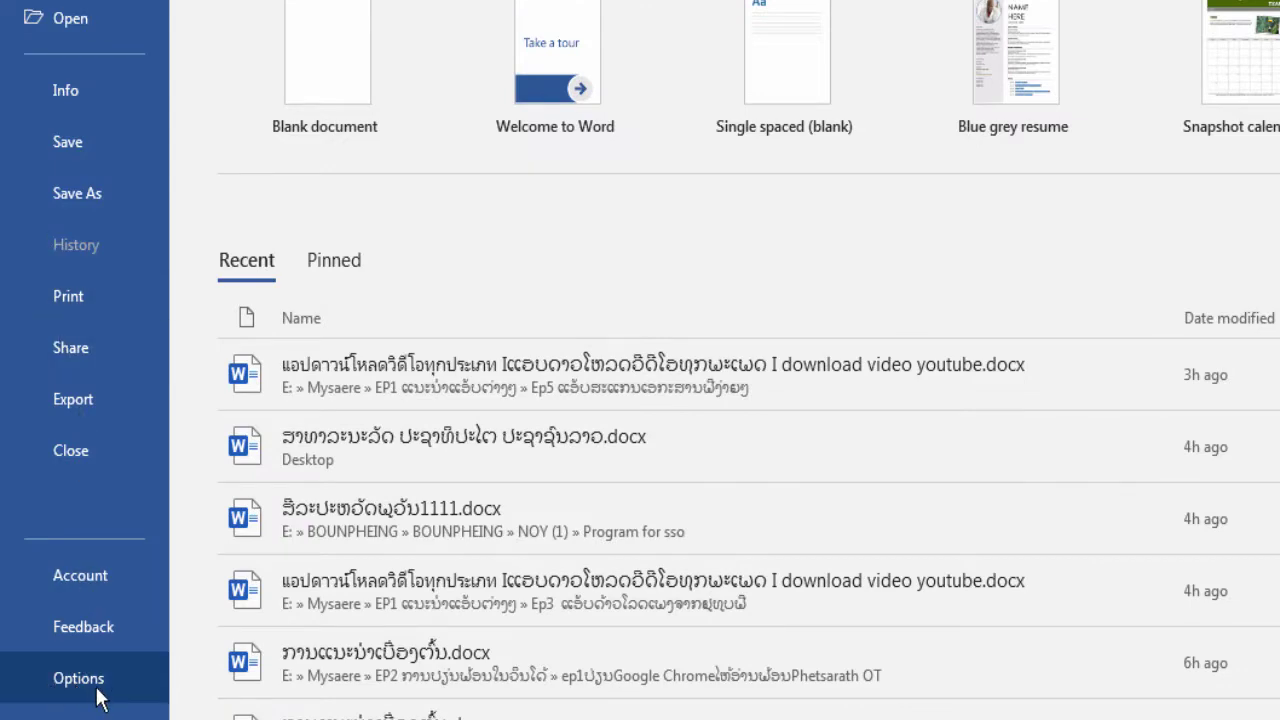
pyautogui.click(78, 678)
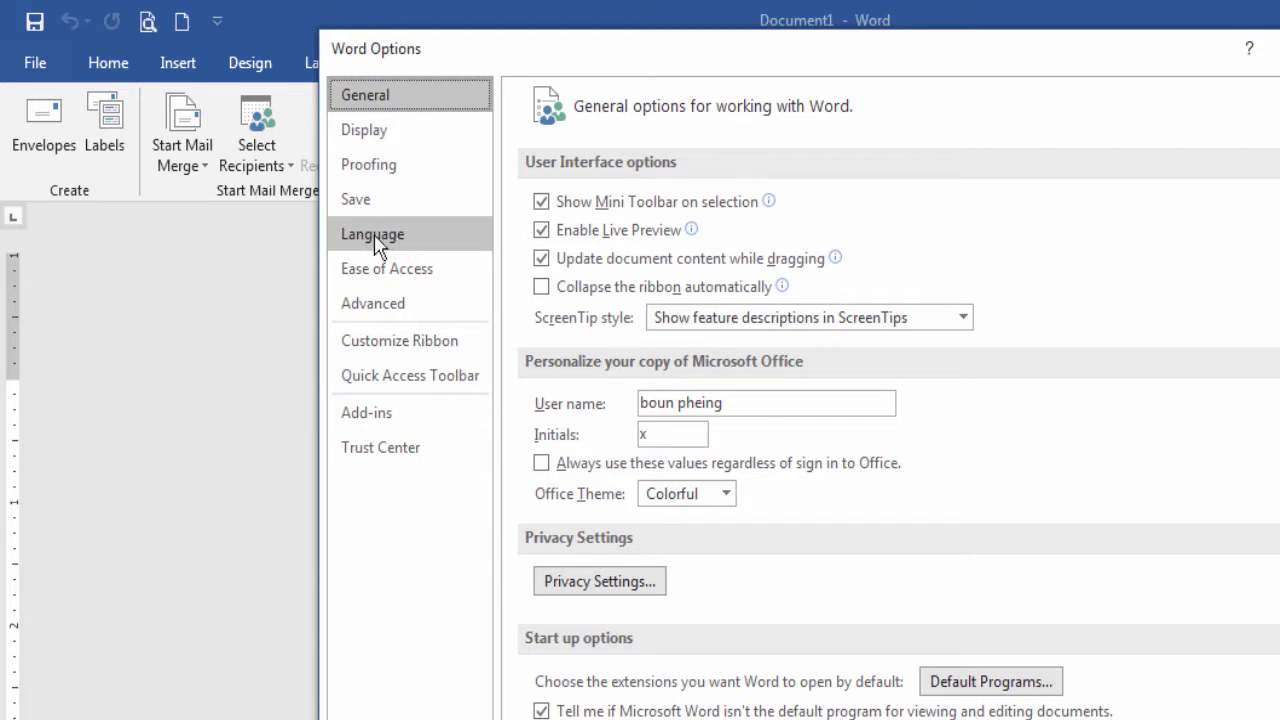
pyautogui.click(405, 242)
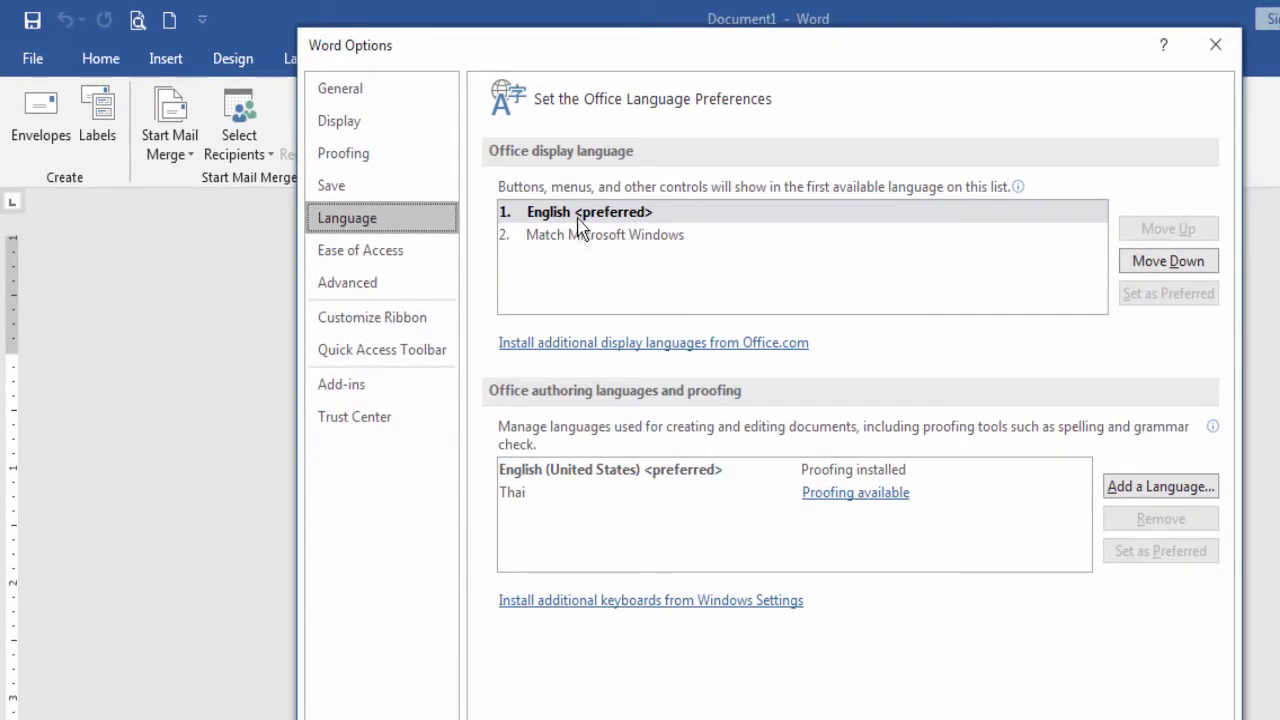
pyautogui.click(586, 236)
pyautogui.click(588, 214)
pyautogui.click(586, 244)
pyautogui.click(591, 214)
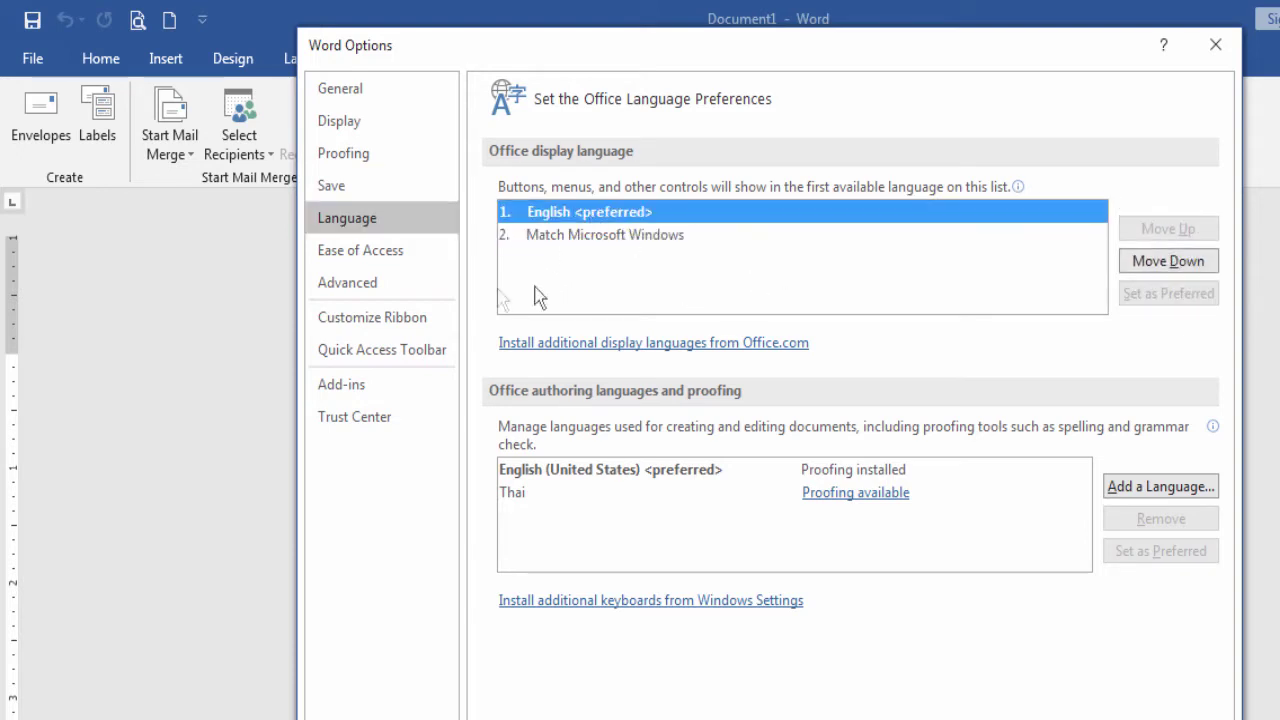
pyautogui.click(517, 500)
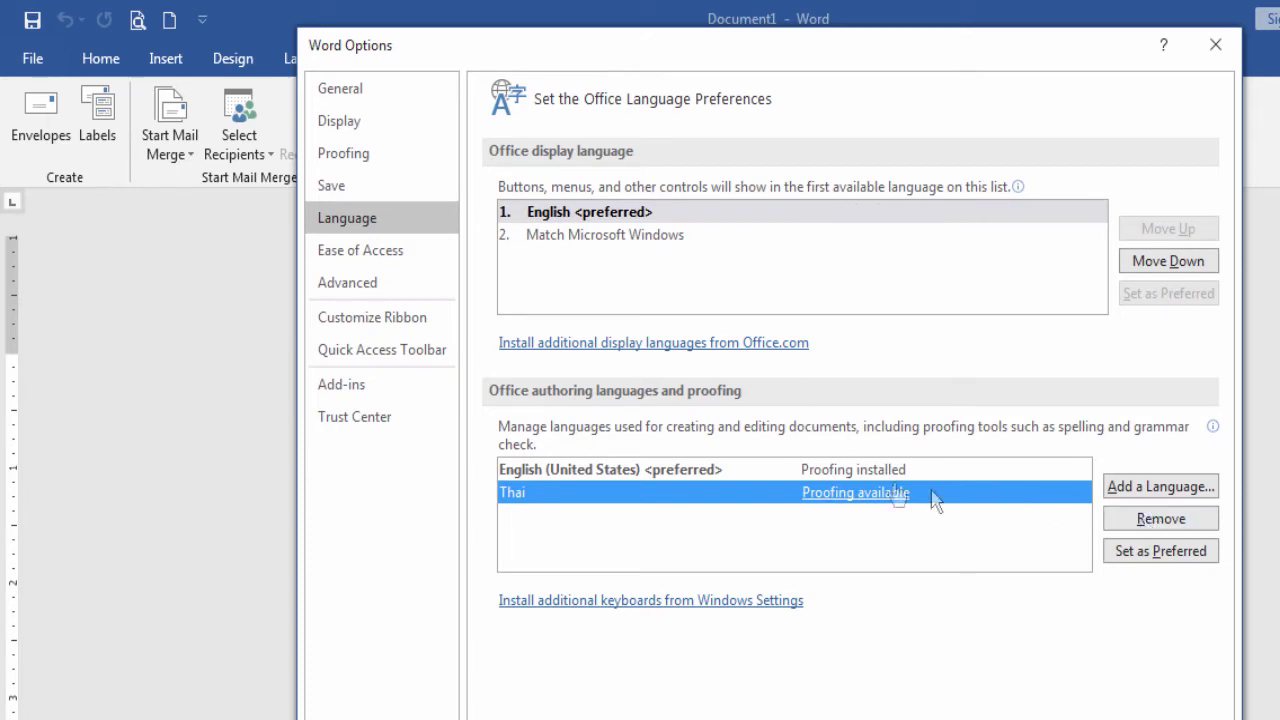
pyautogui.click(1155, 523)
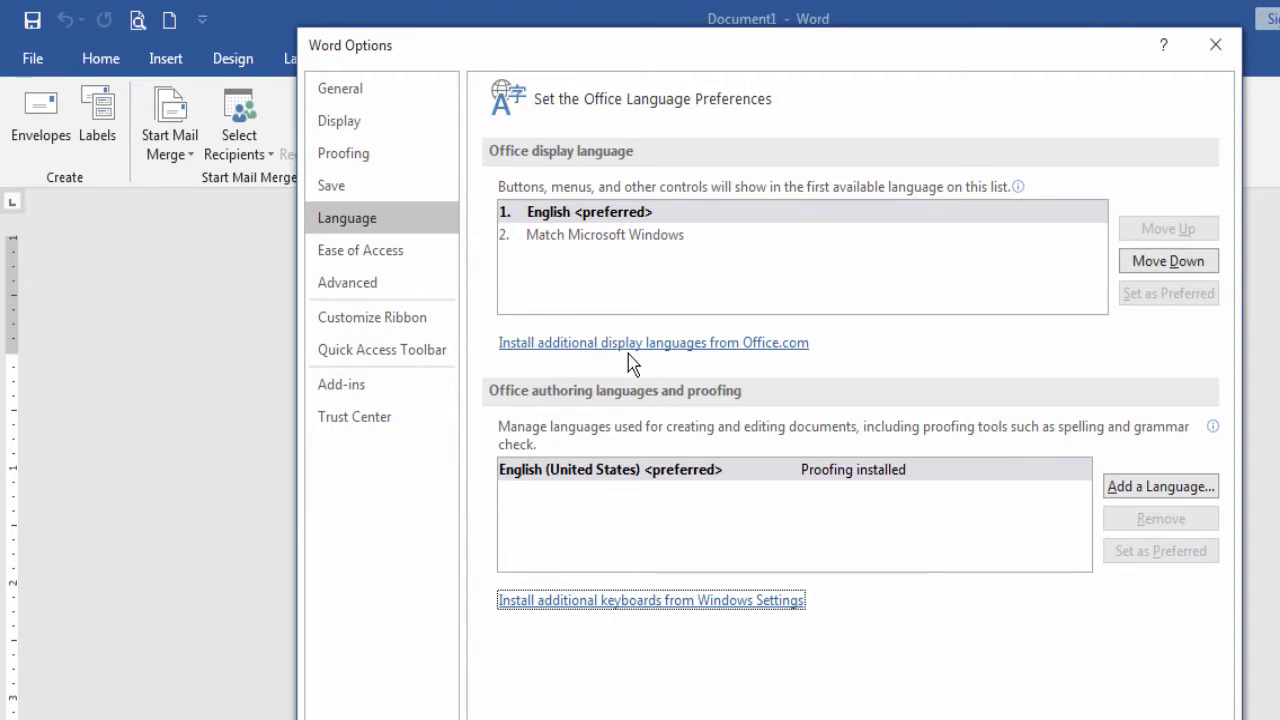
# Request Thai as an additional display language from Office.com and go to its installation page.
pyautogui.click(703, 344)
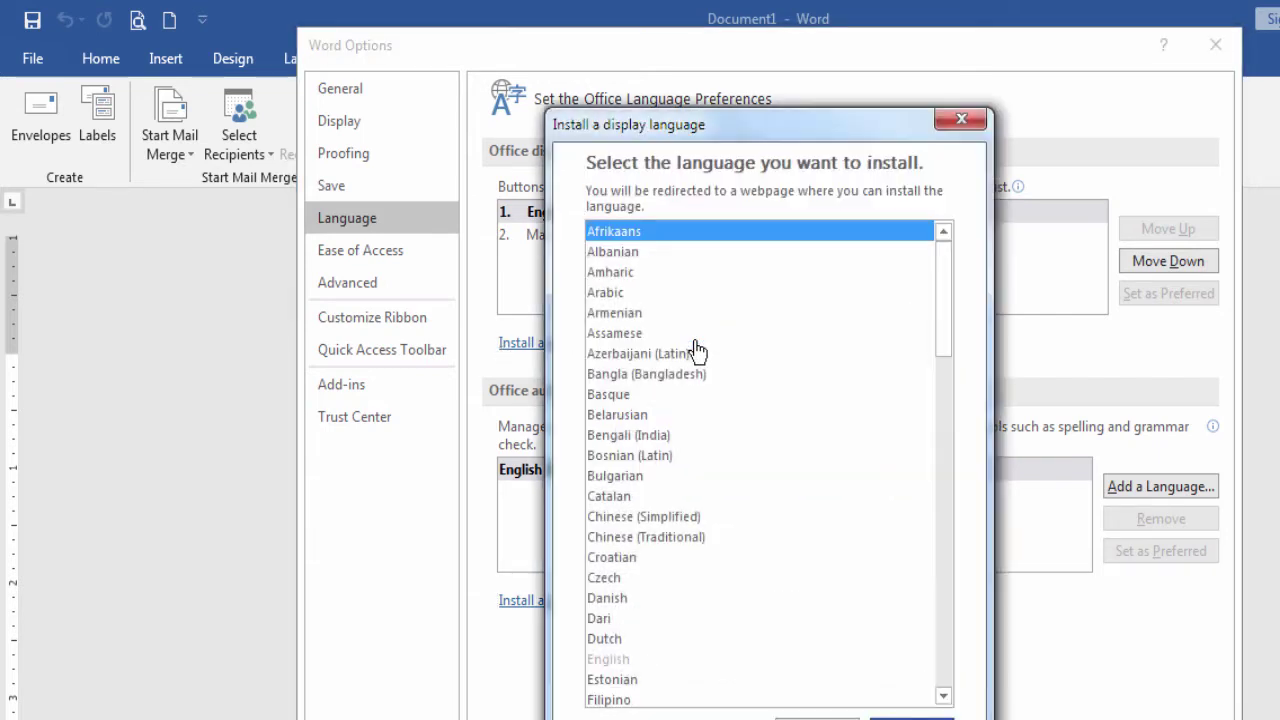
pyautogui.scroll(-18, 680, 290)
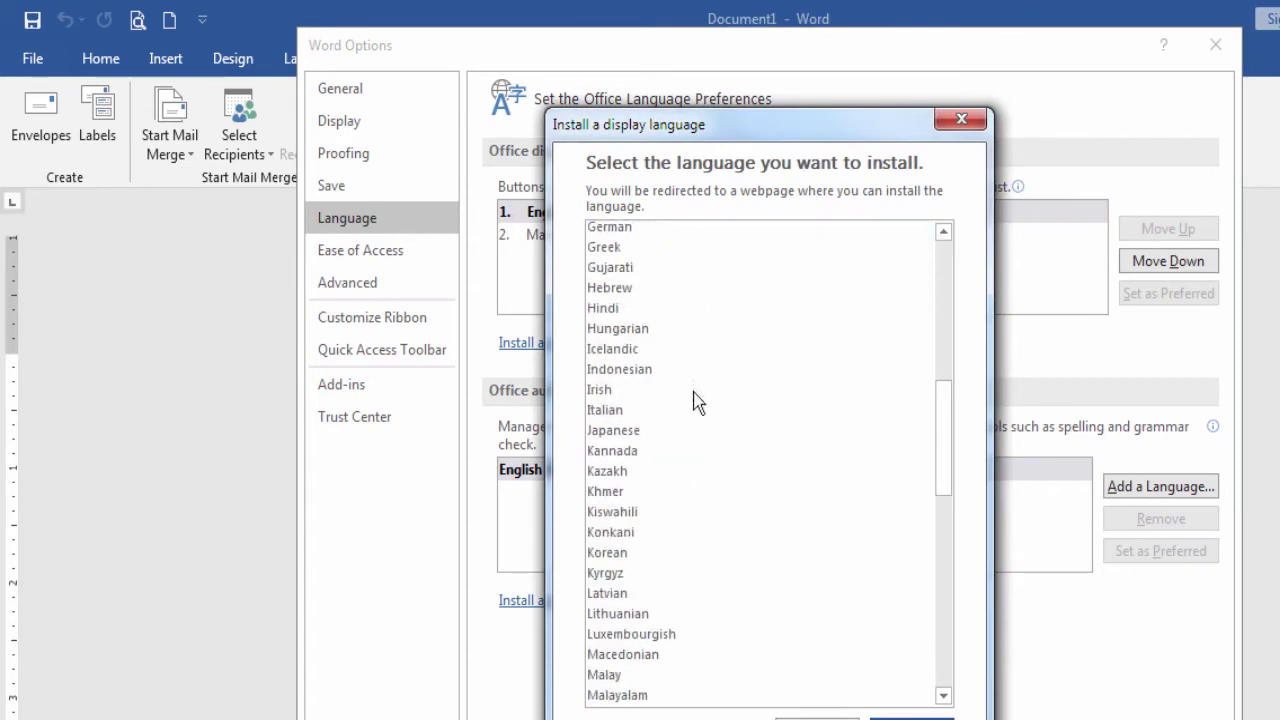
pyautogui.scroll(-5, 700, 443)
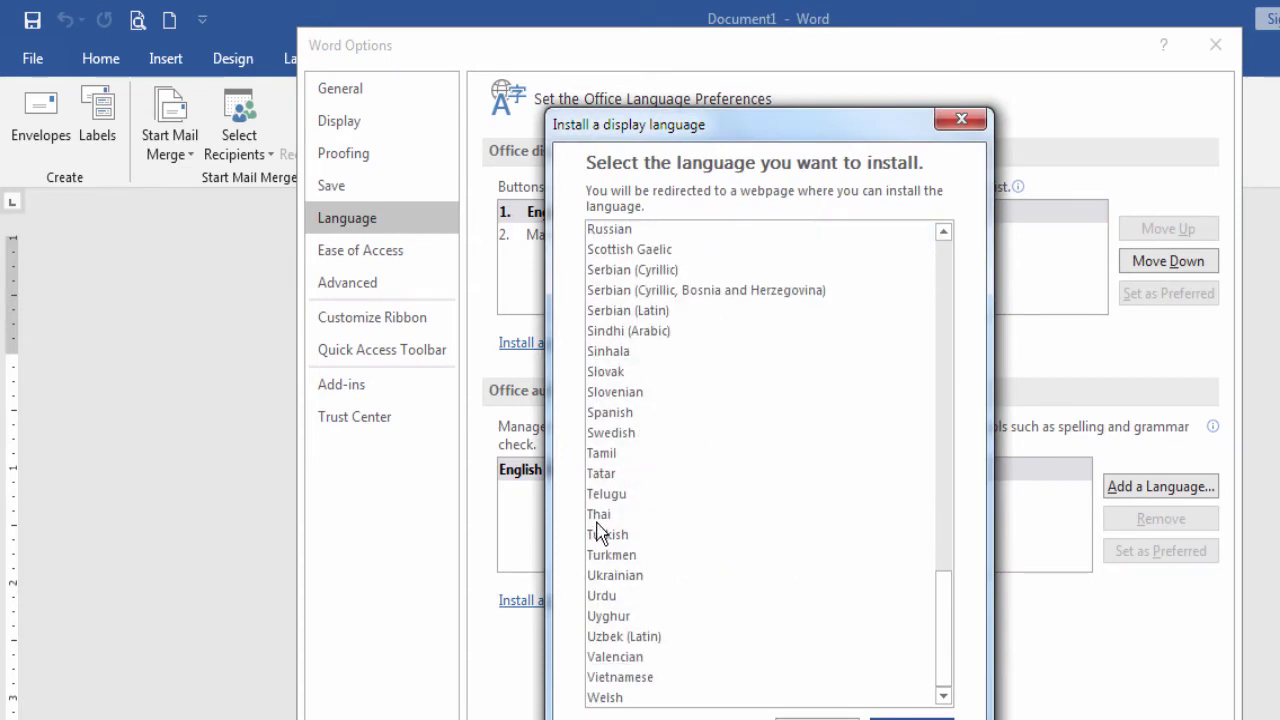
pyautogui.click(599, 514)
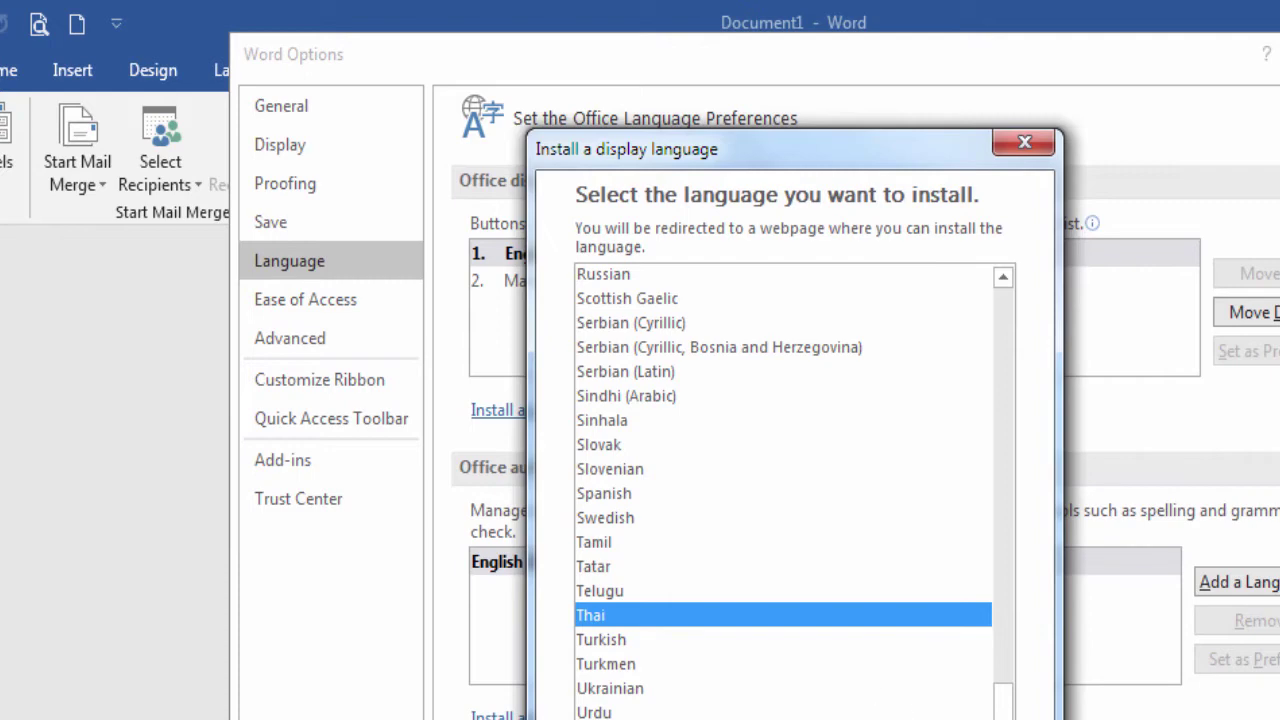
pyautogui.press('Return')
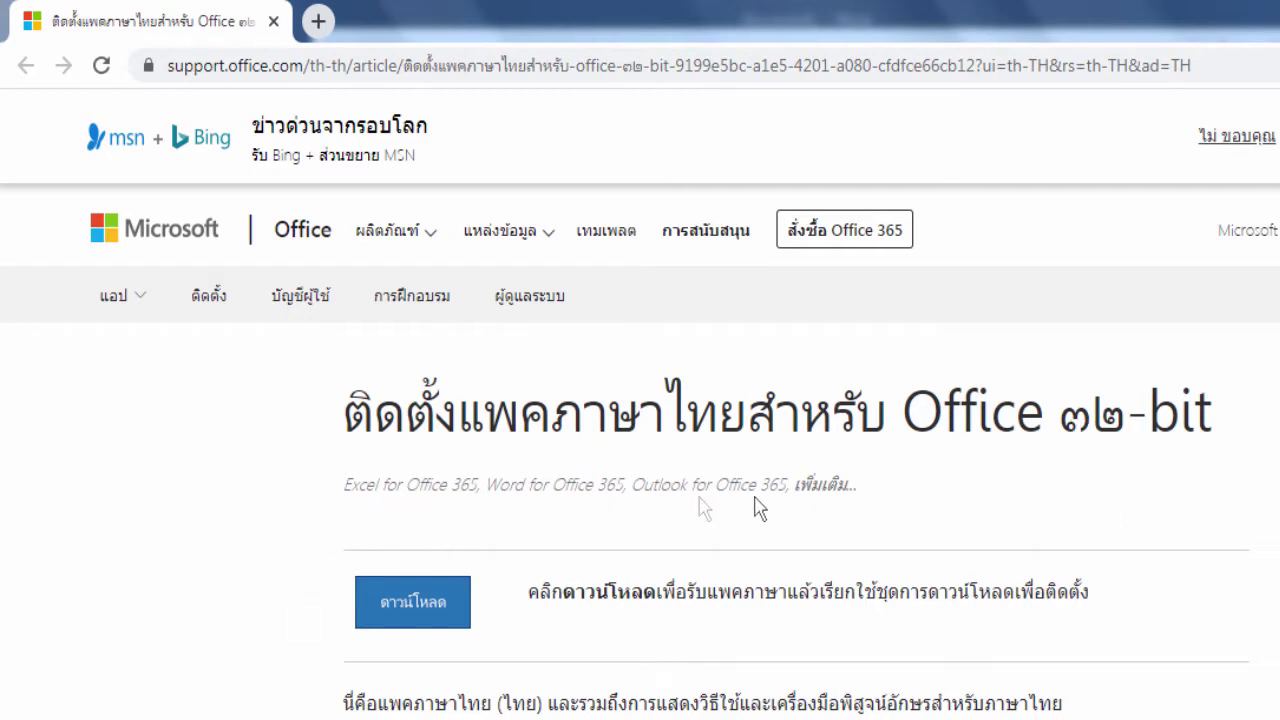
# Download the Thai language pack installer for 32-bit Office as setuplanguagepack.x86.th-th_.exe.
pyautogui.scroll(-1, 420, 598)
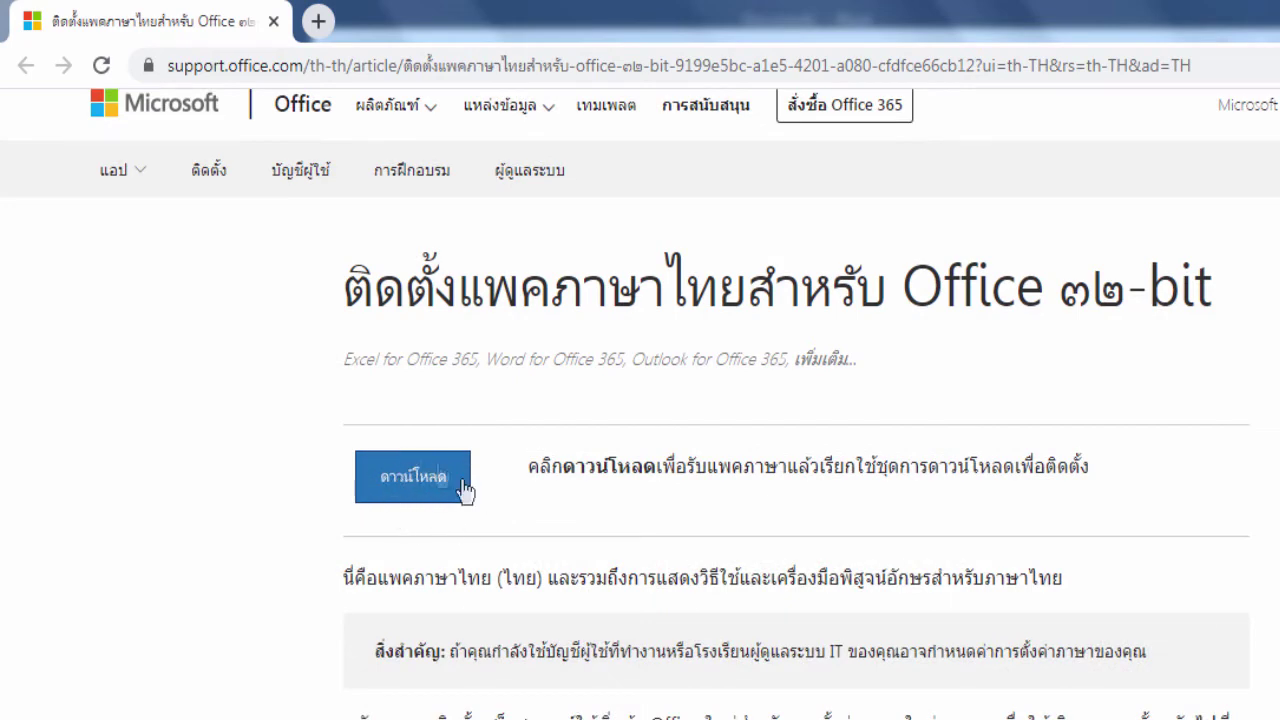
pyautogui.scroll(-3, 460, 500)
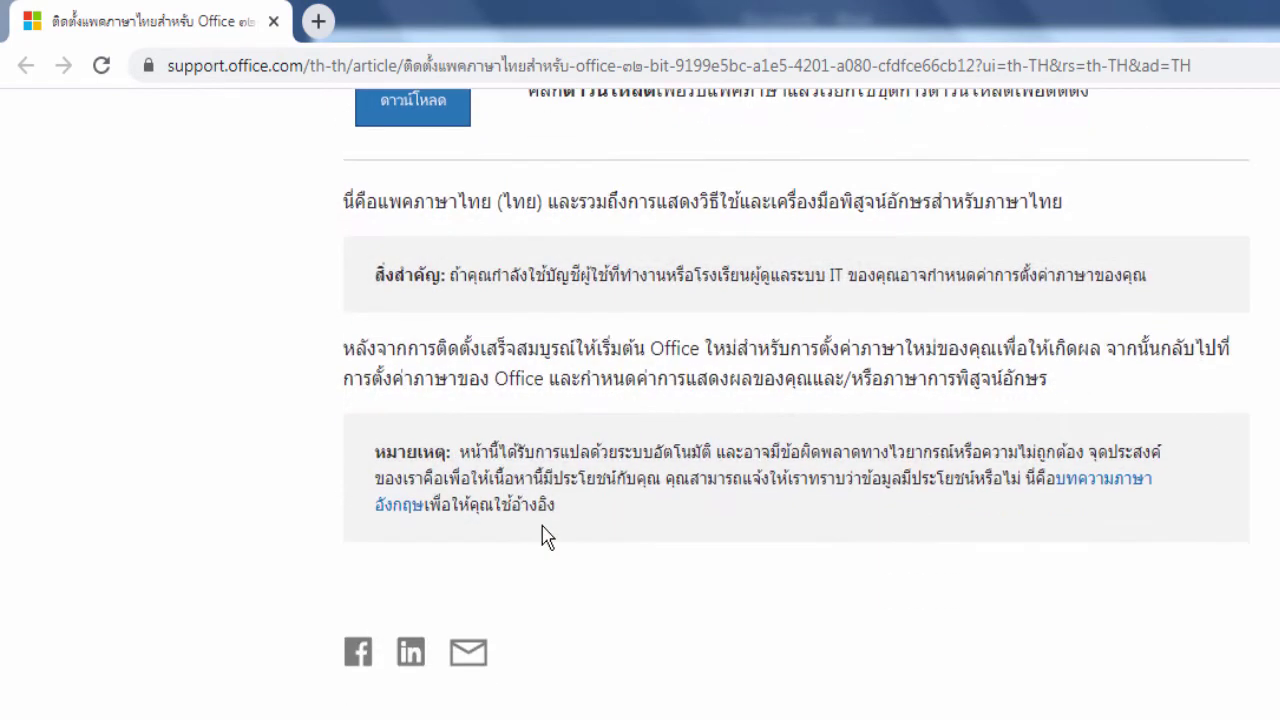
pyautogui.scroll(3, 547, 537)
pyautogui.click(425, 358)
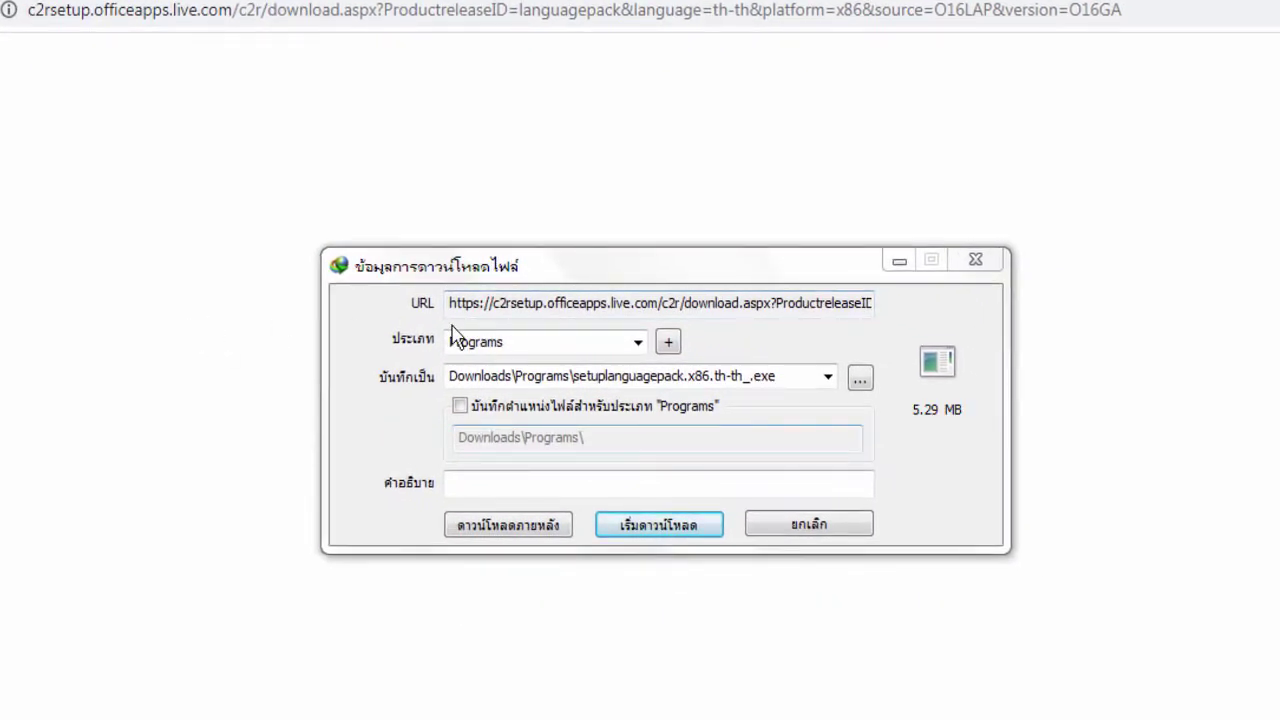
pyautogui.click(637, 532)
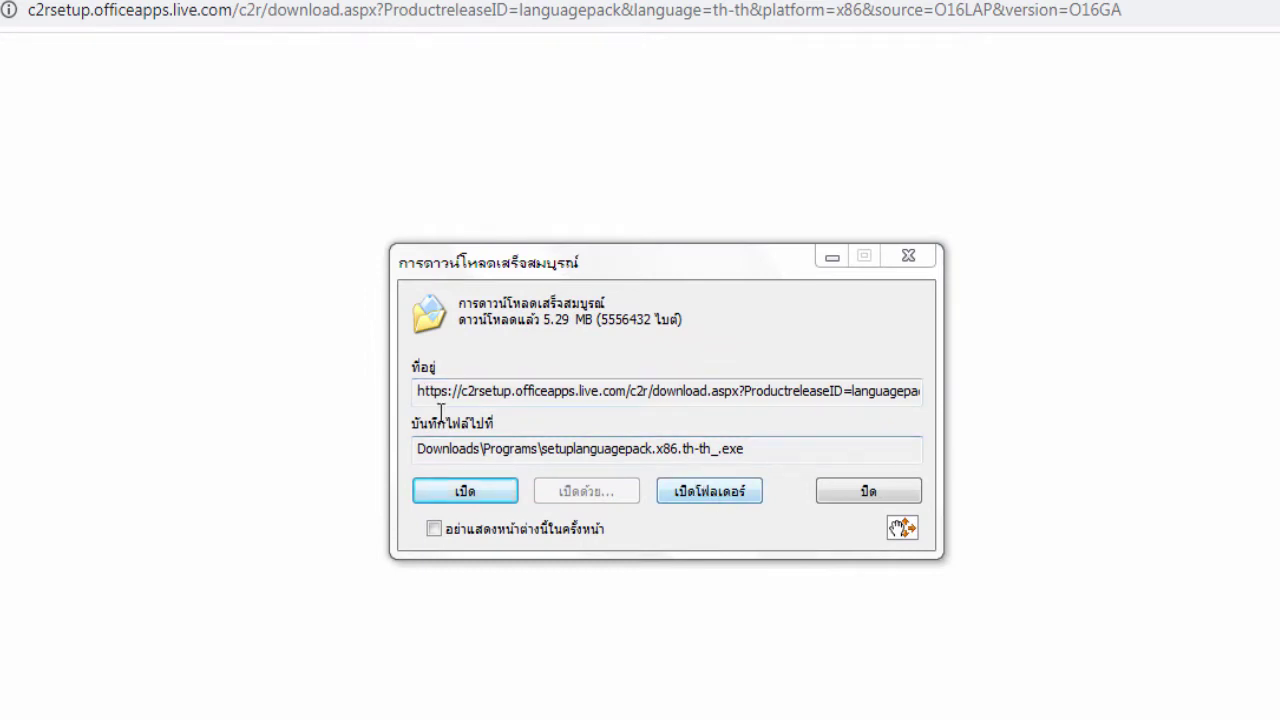
# Run the downloaded Thai language pack installer, allow it to close Microsoft Word, and finish the installation.
pyautogui.click(472, 494)
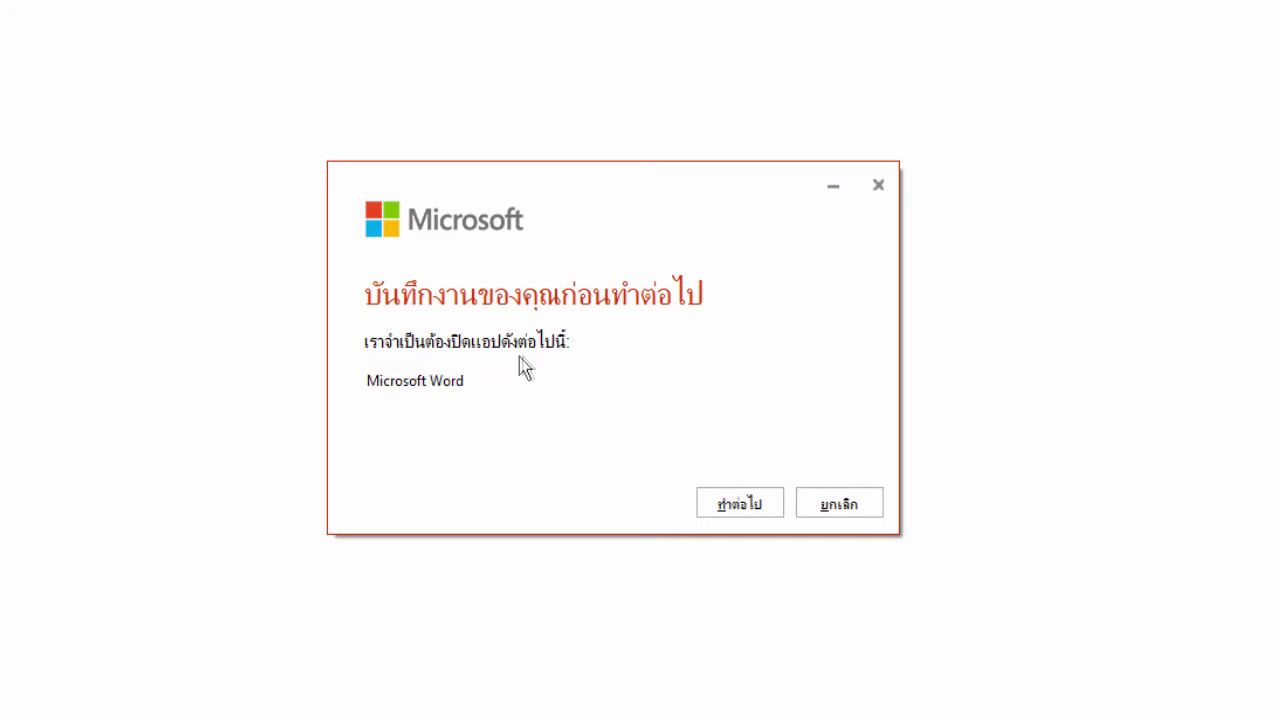
pyautogui.click(725, 508)
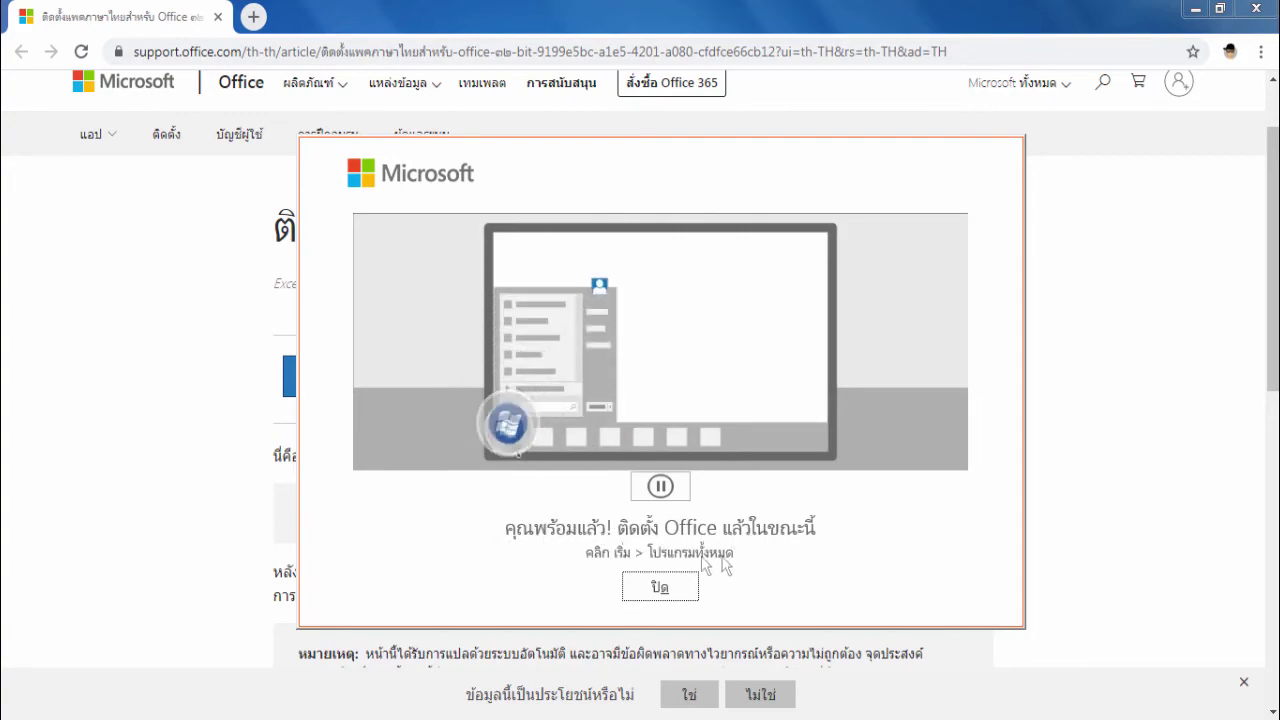
pyautogui.click(675, 585)
pyautogui.scroll(-10, 676, 585)
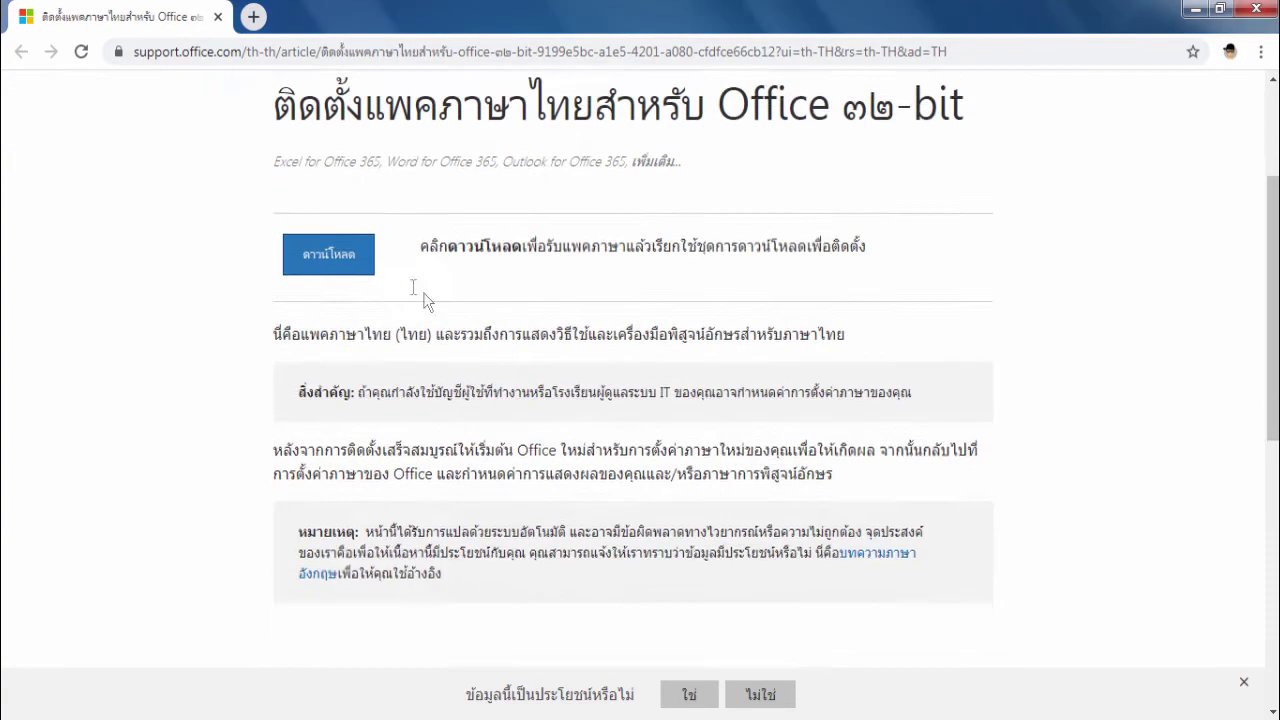
pyautogui.scroll(15, 757, 551)
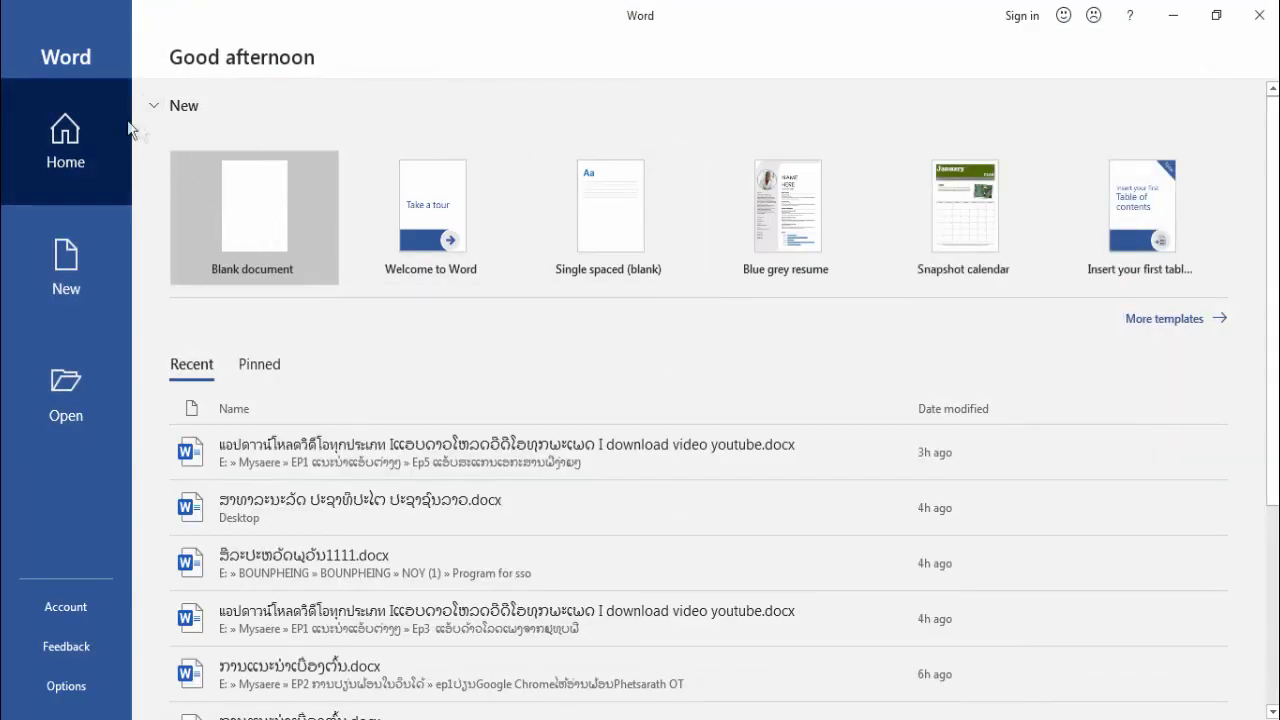
# Create a blank document in Word and look through its command sets to check the interface language.
pyautogui.click(259, 201)
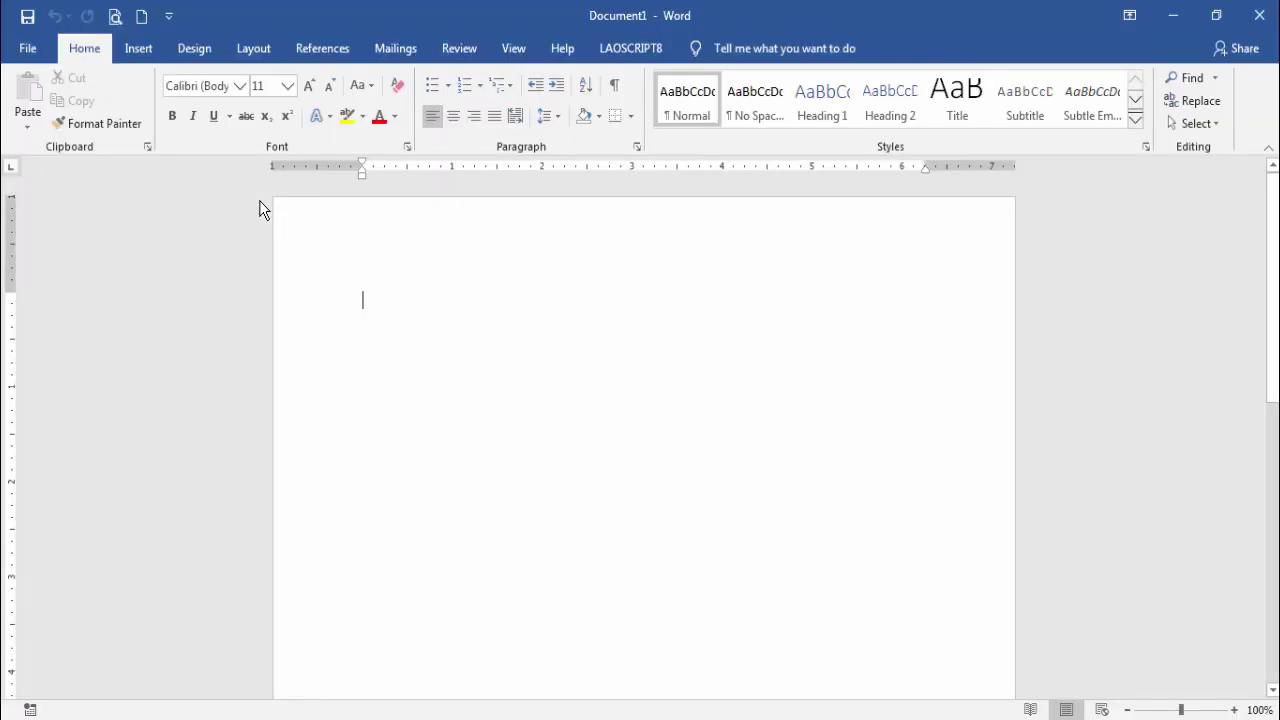
pyautogui.click(668, 52)
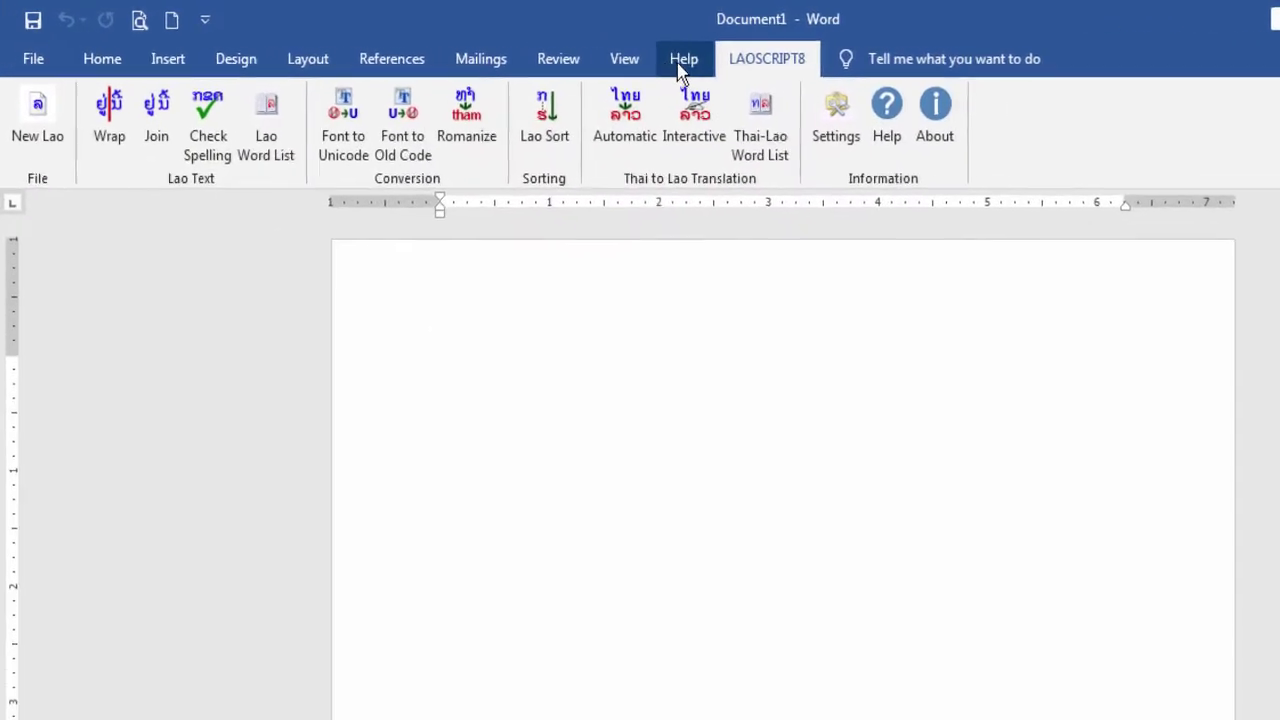
pyautogui.click(588, 52)
pyautogui.click(538, 52)
pyautogui.click(483, 52)
pyautogui.click(520, 64)
pyautogui.click(410, 64)
pyautogui.click(333, 64)
pyautogui.click(245, 64)
pyautogui.click(183, 63)
pyautogui.click(94, 70)
# In the program's language options, move Thai to first place as the preferred Office display language.
pyautogui.click(36, 64)
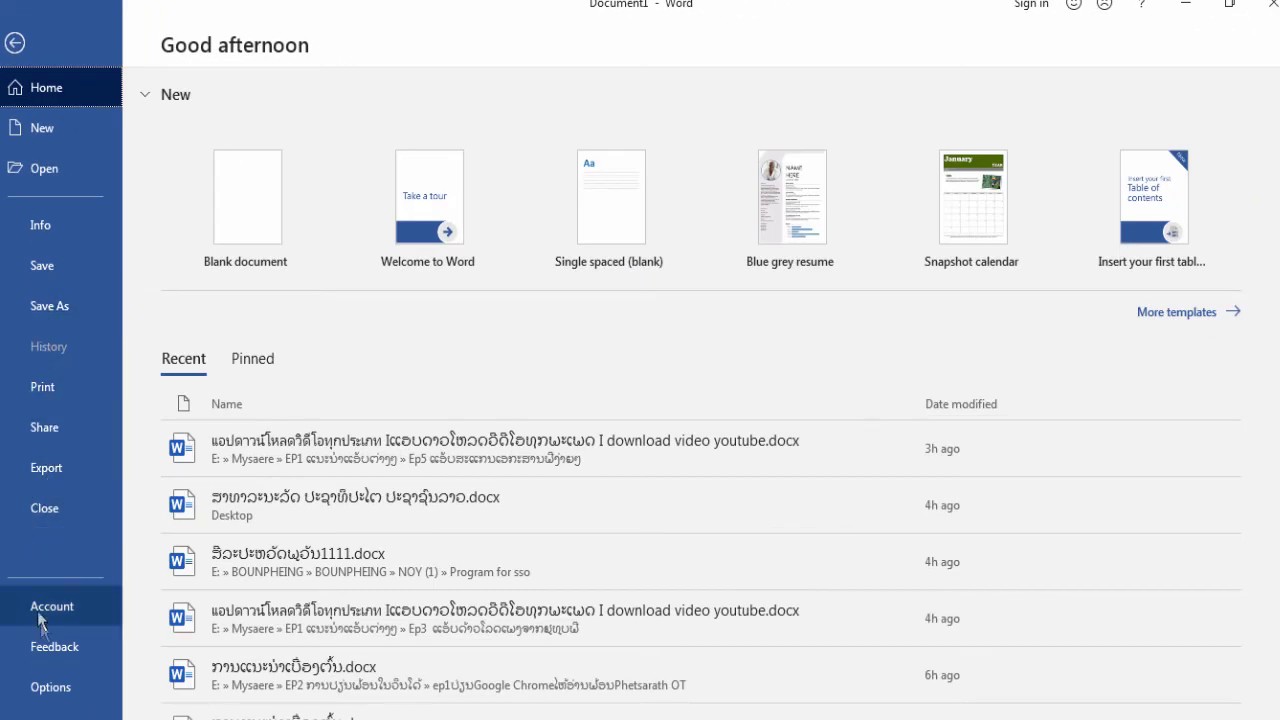
pyautogui.click(46, 687)
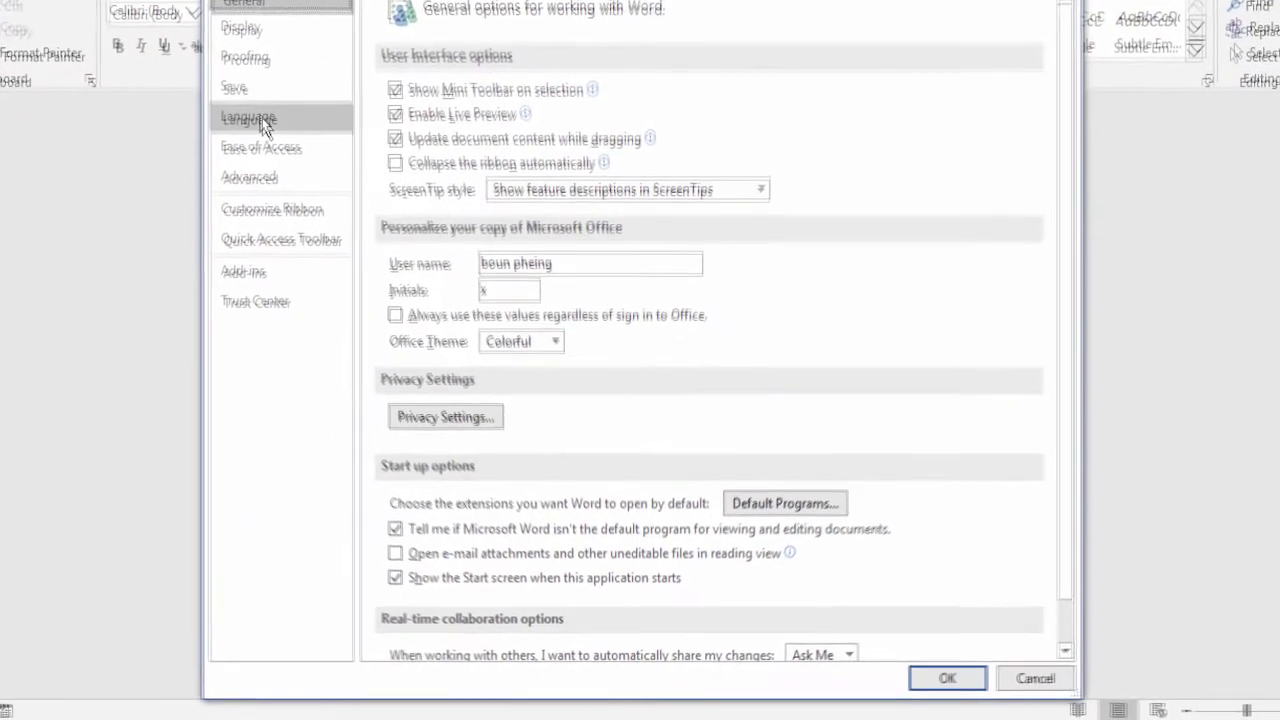
pyautogui.click(283, 170)
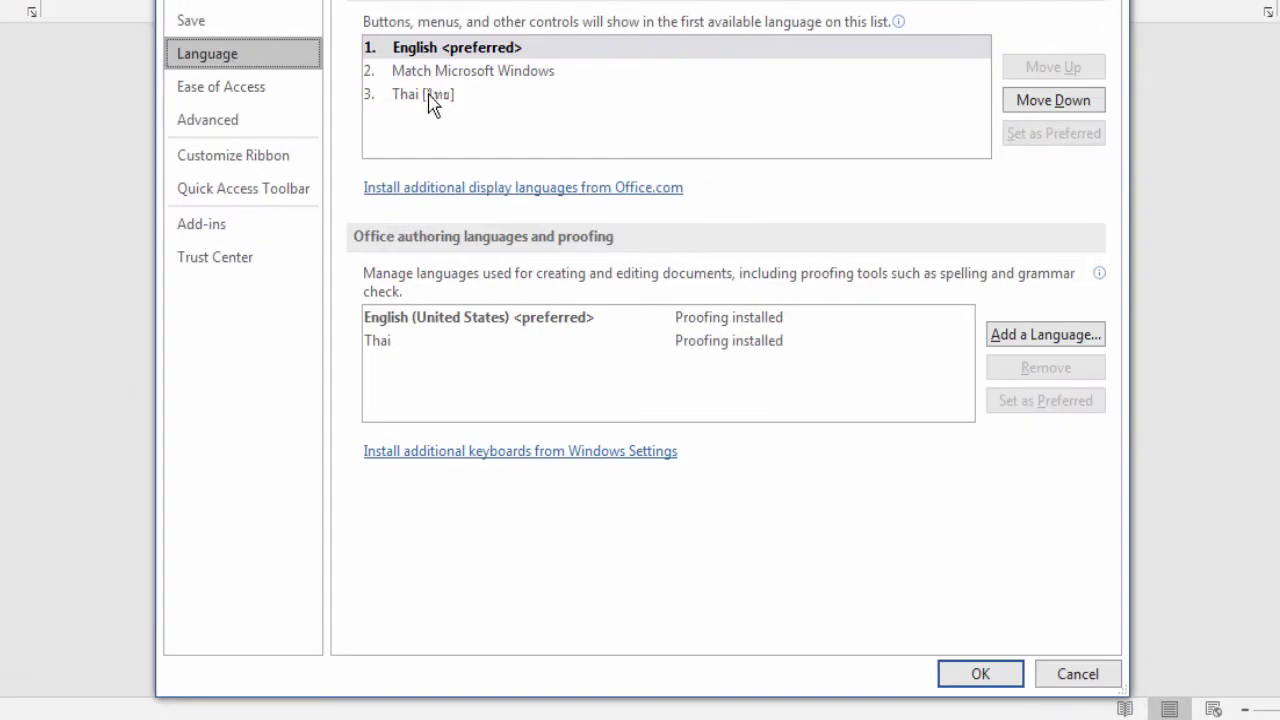
pyautogui.click(448, 72)
pyautogui.click(416, 96)
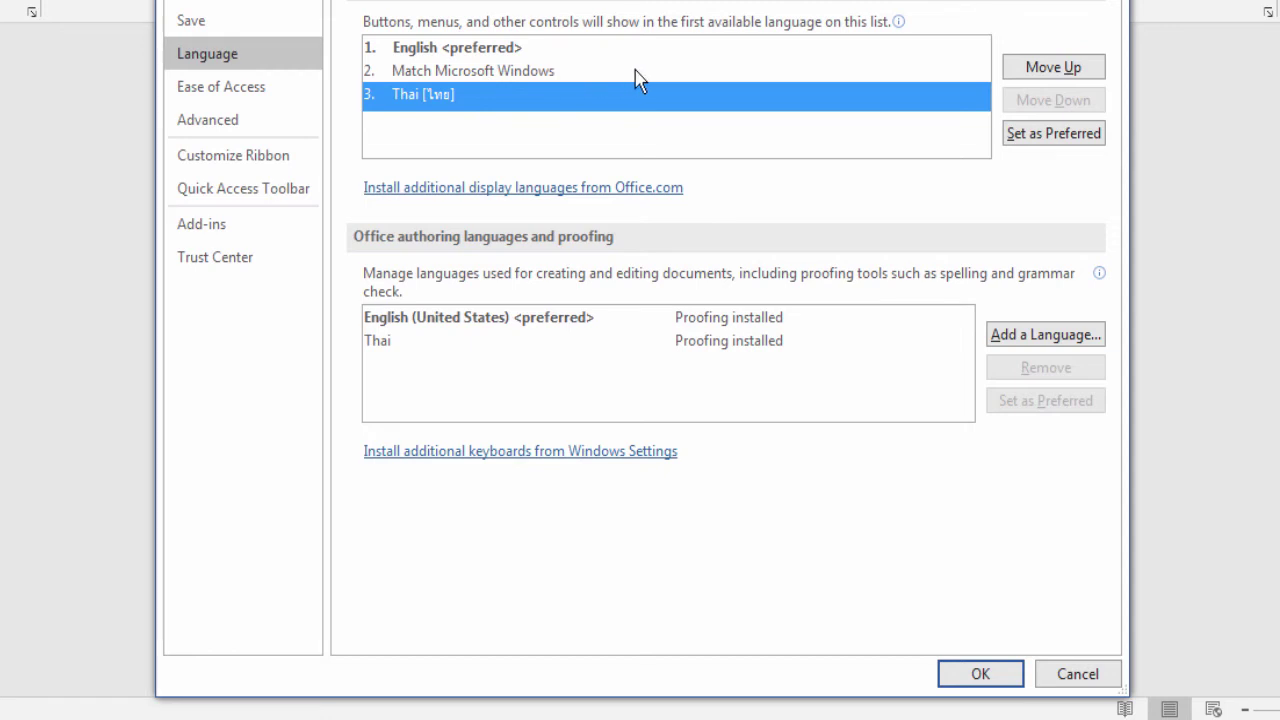
pyautogui.click(1064, 72)
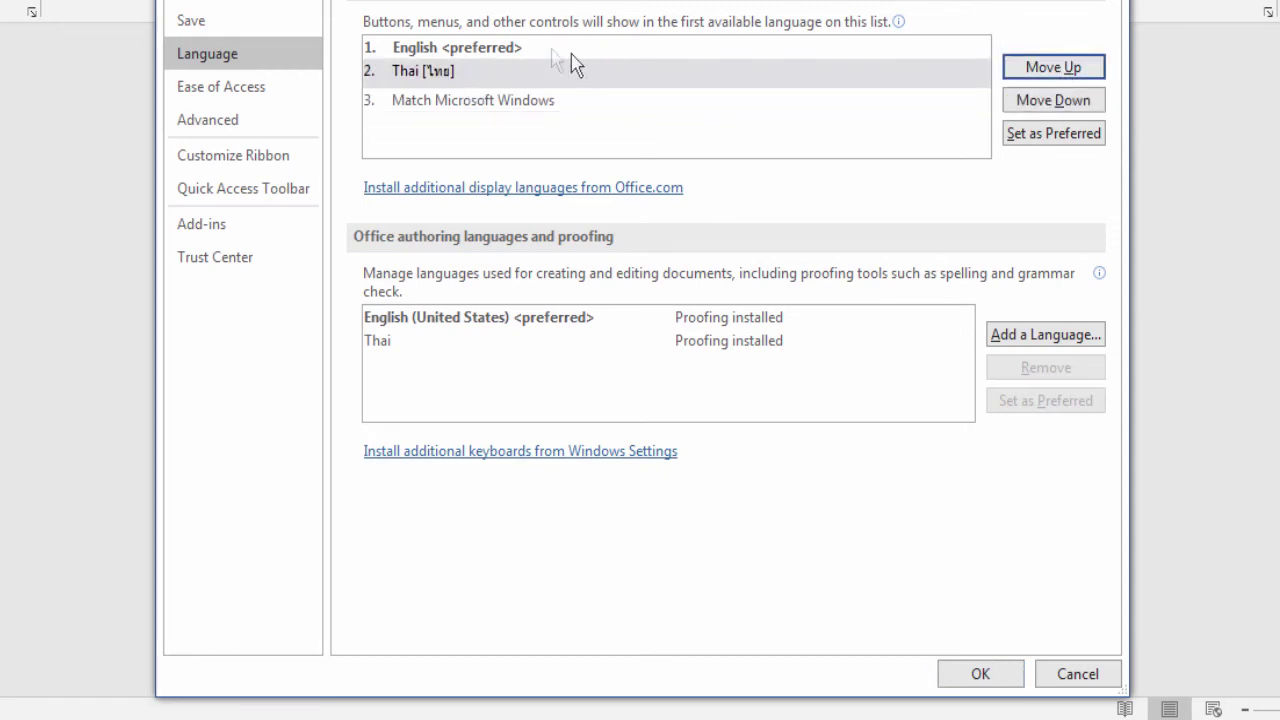
pyautogui.click(1066, 74)
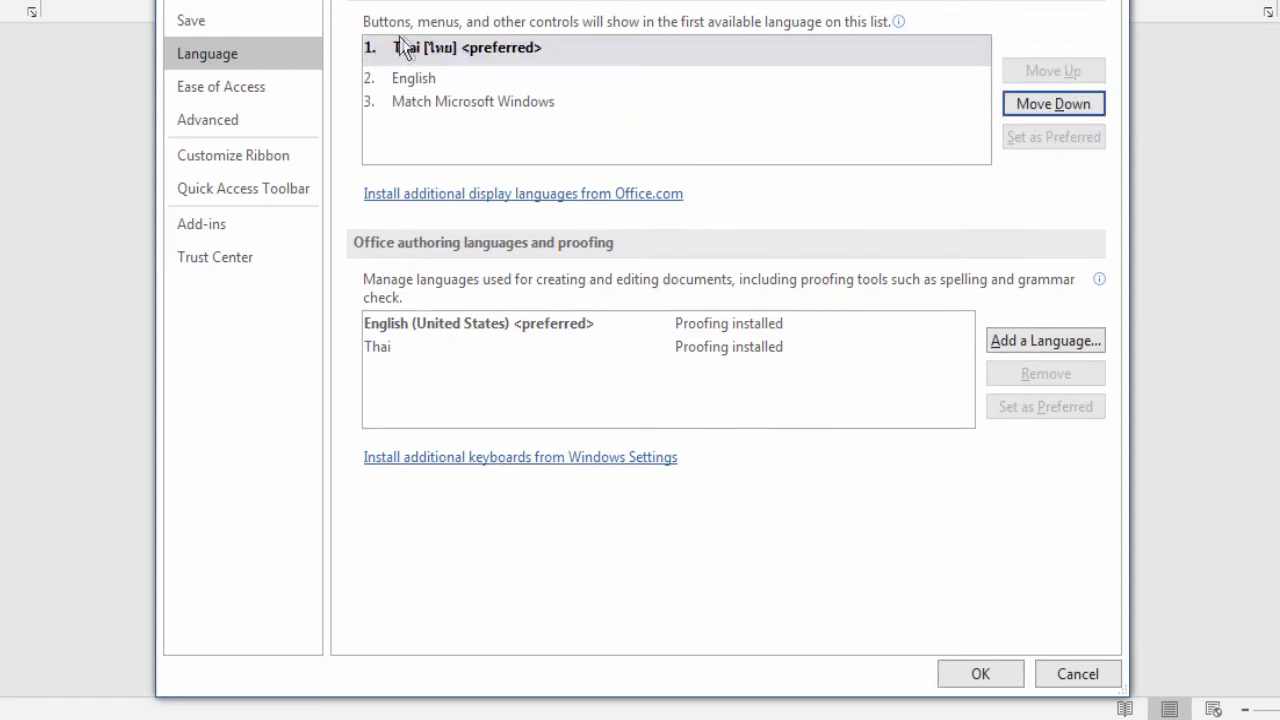
pyautogui.click(417, 54)
# Set Thai as the preferred authoring and proofing language, and apply the language preference changes.
pyautogui.click(405, 348)
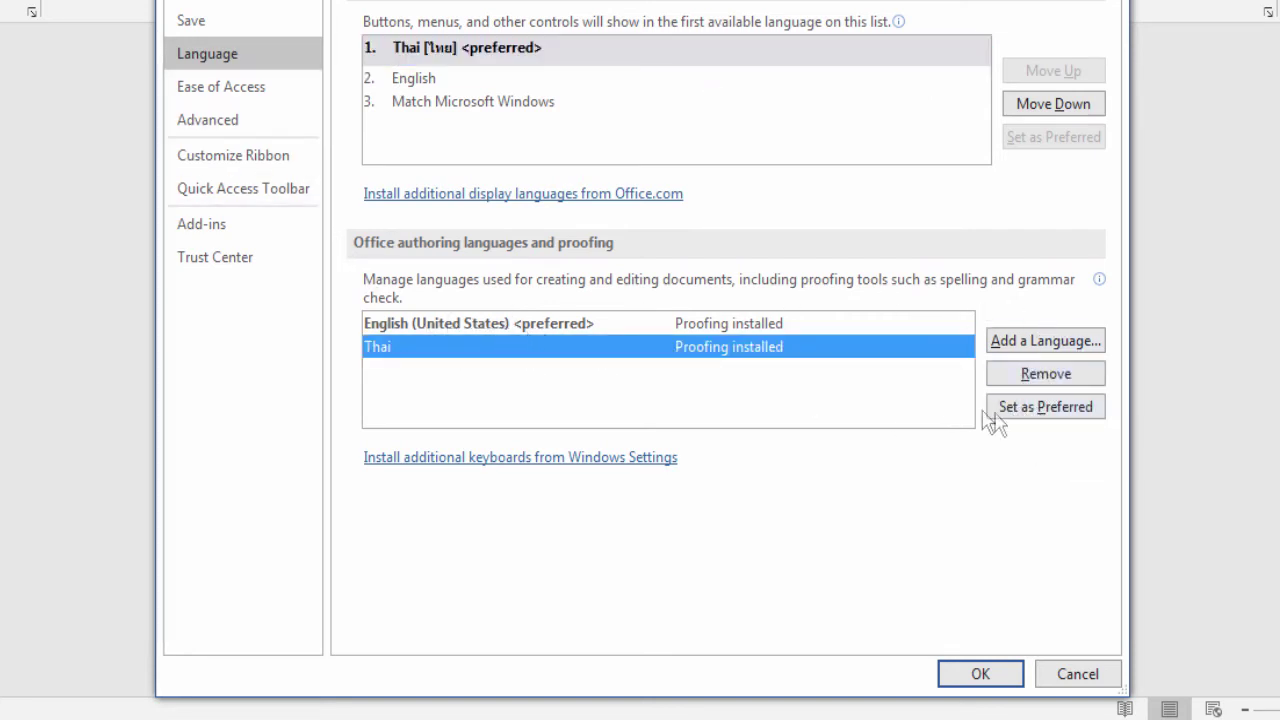
pyautogui.click(1049, 409)
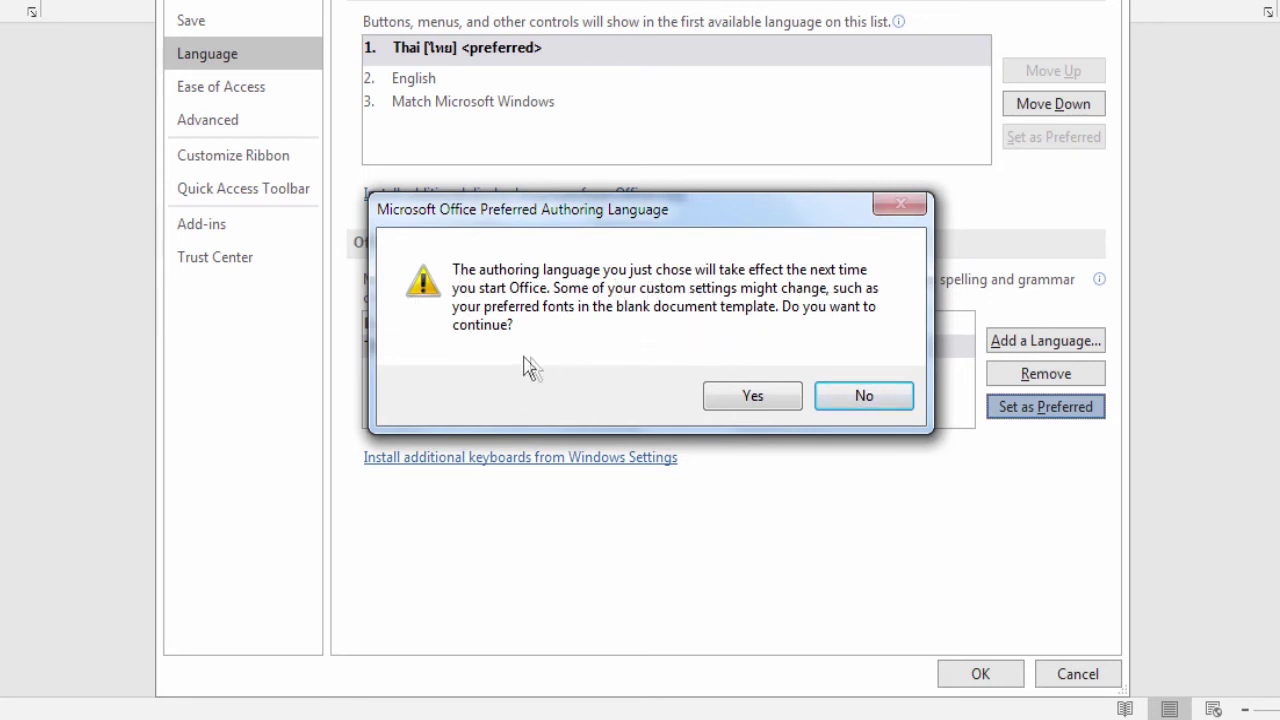
pyautogui.click(750, 398)
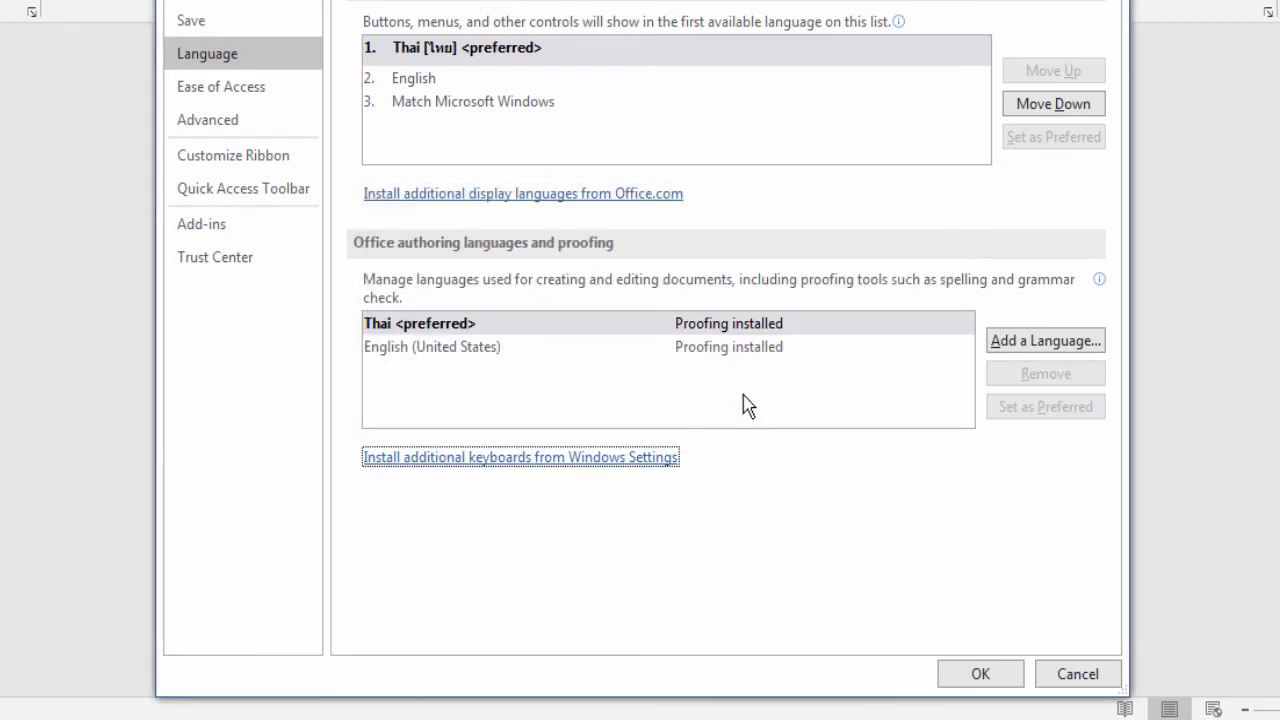
pyautogui.click(970, 675)
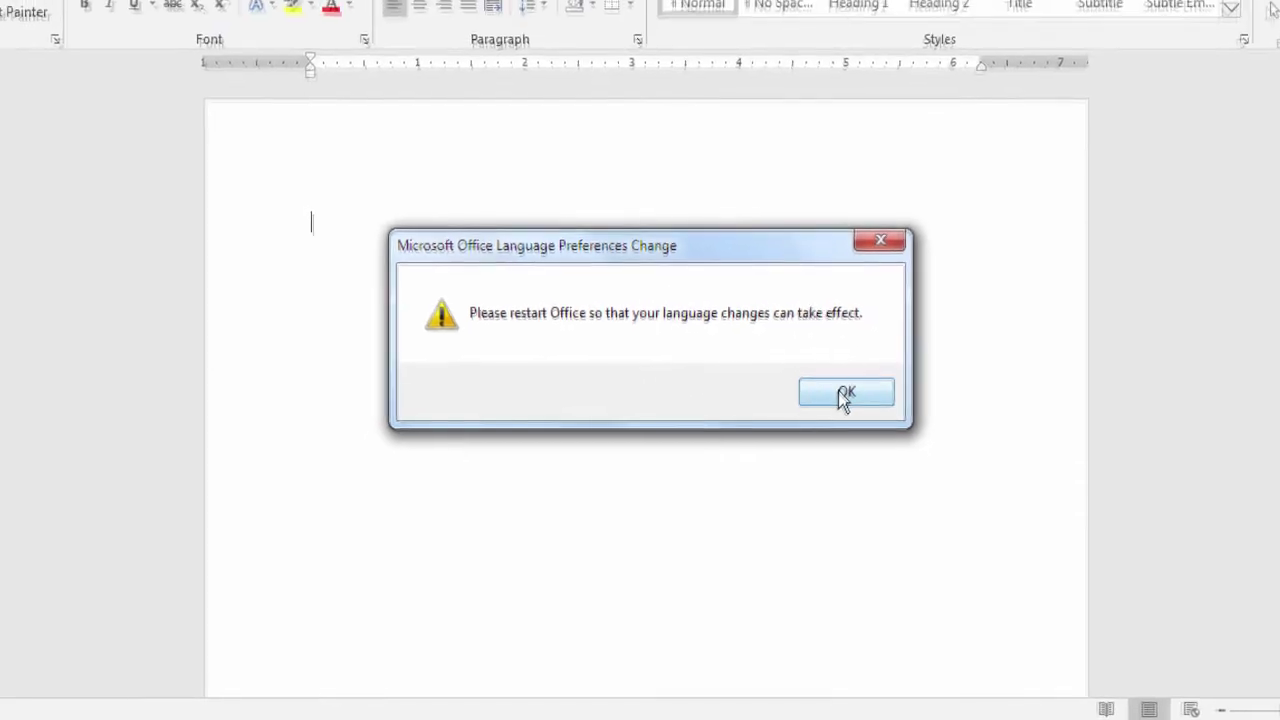
pyautogui.click(843, 394)
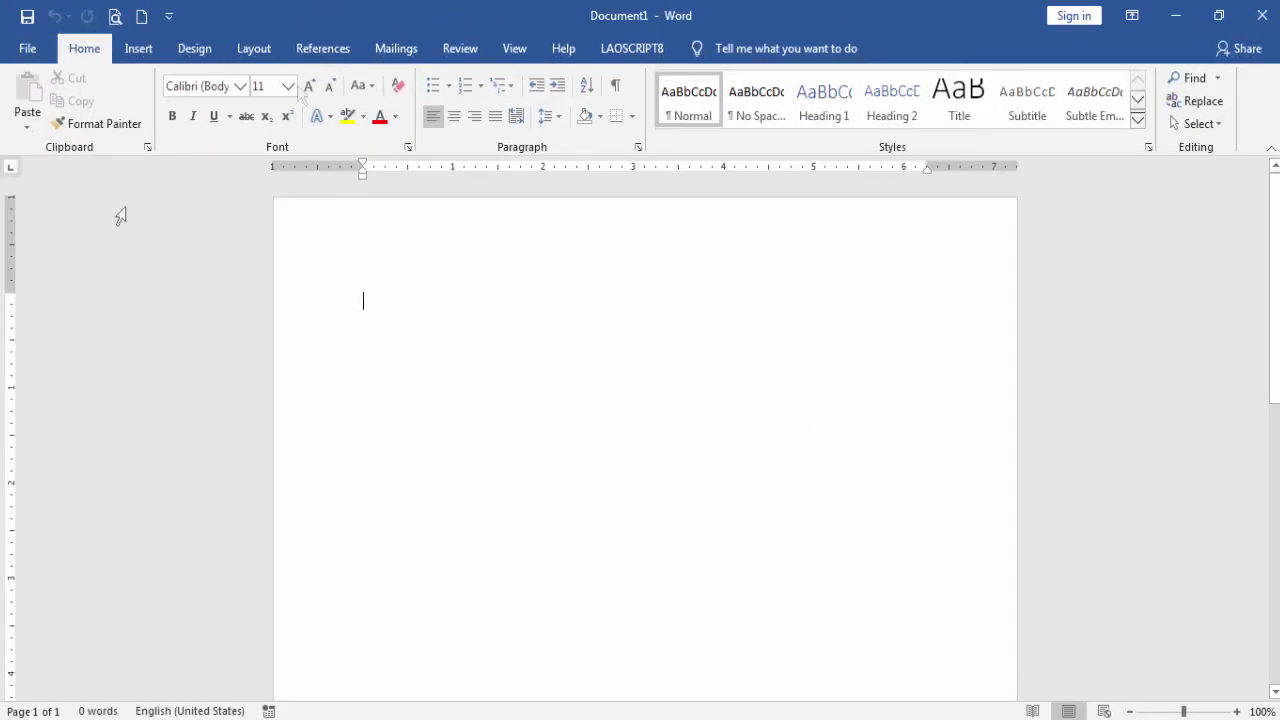
# Close and restart Word to load the new language preferences, and create a blank document.
pyautogui.click(1262, 15)
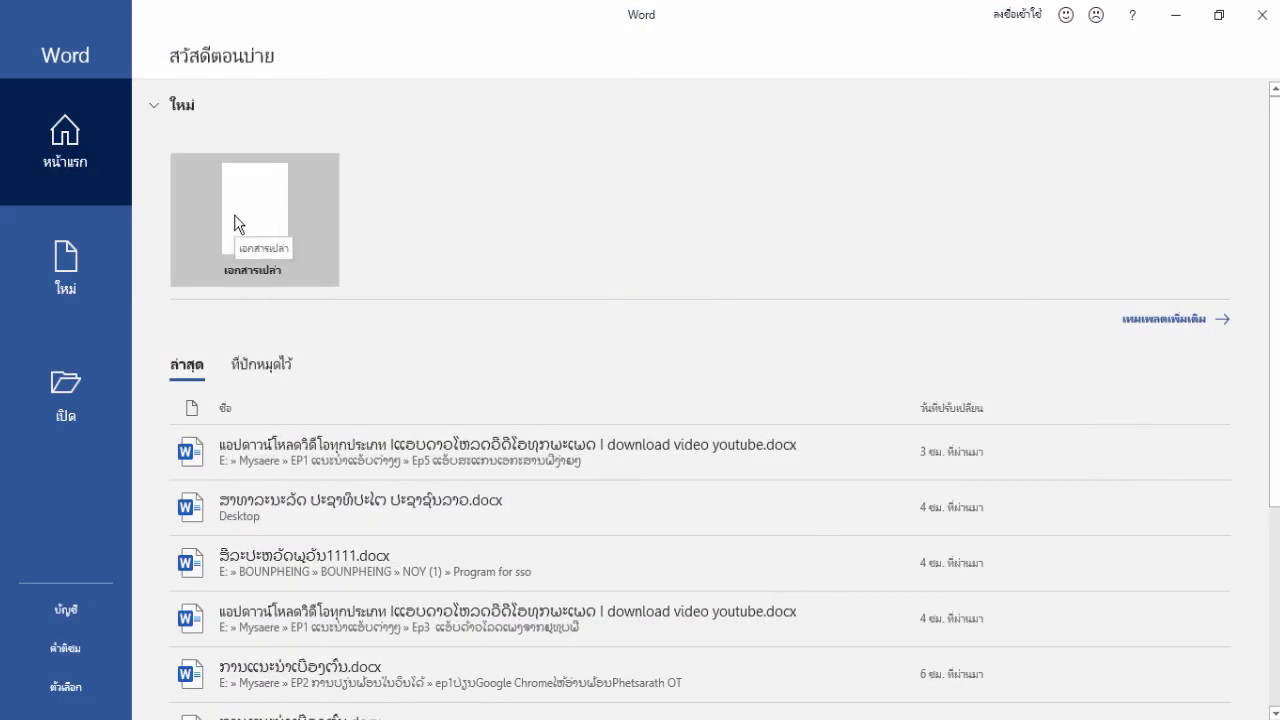
pyautogui.click(238, 224)
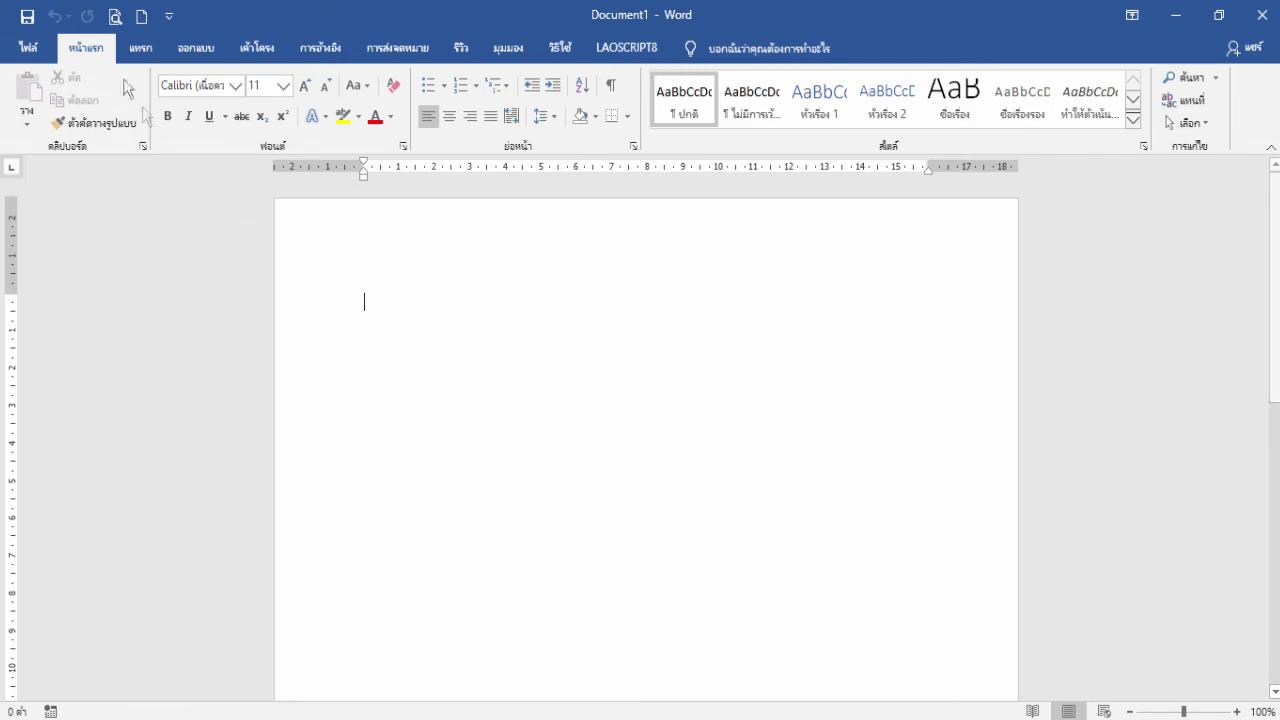
# Look through the Insert, Design, Layout, References, Mailings, Review, View and Home command sets to check the interface language.
pyautogui.click(141, 48)
pyautogui.click(196, 48)
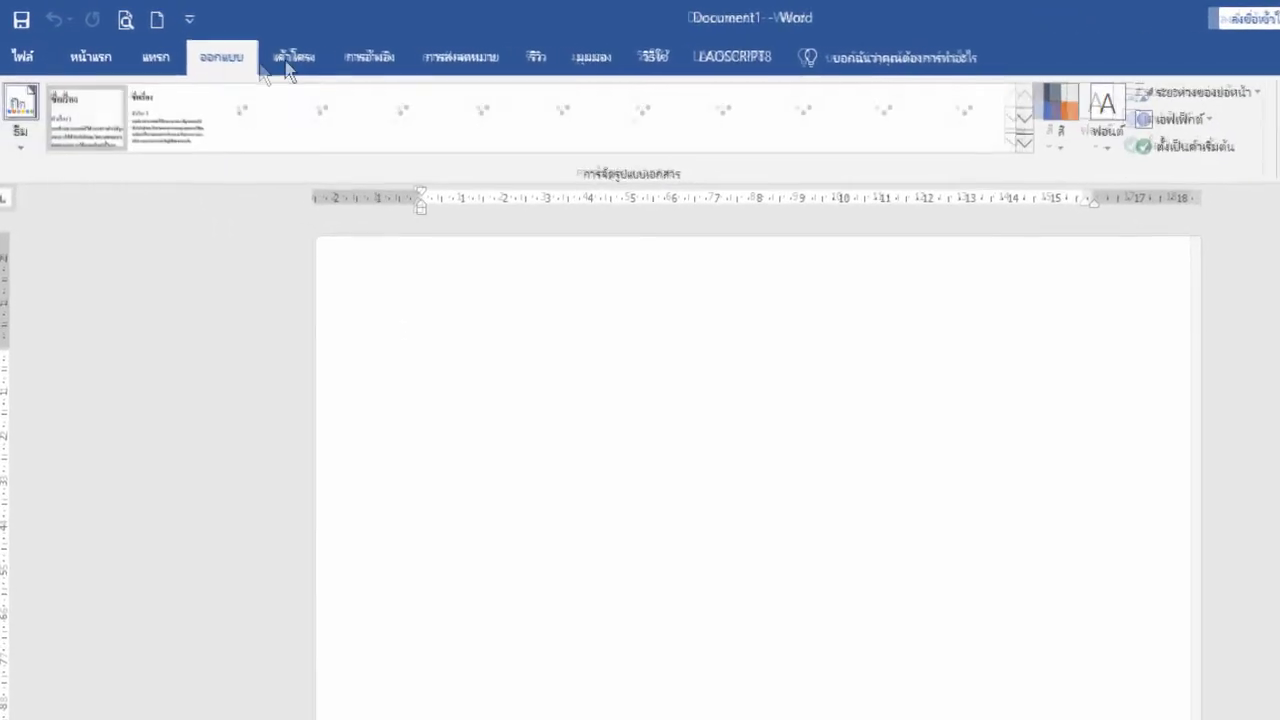
pyautogui.click(155, 57)
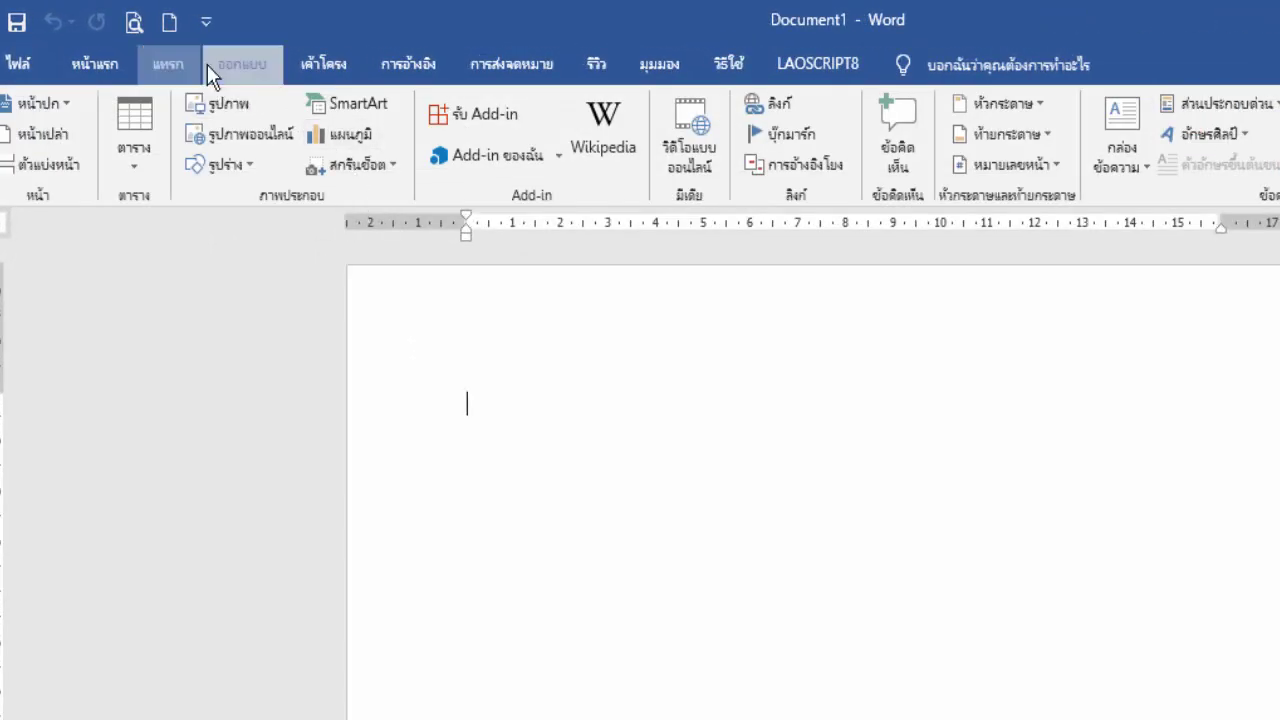
pyautogui.click(207, 64)
pyautogui.click(341, 66)
pyautogui.click(380, 62)
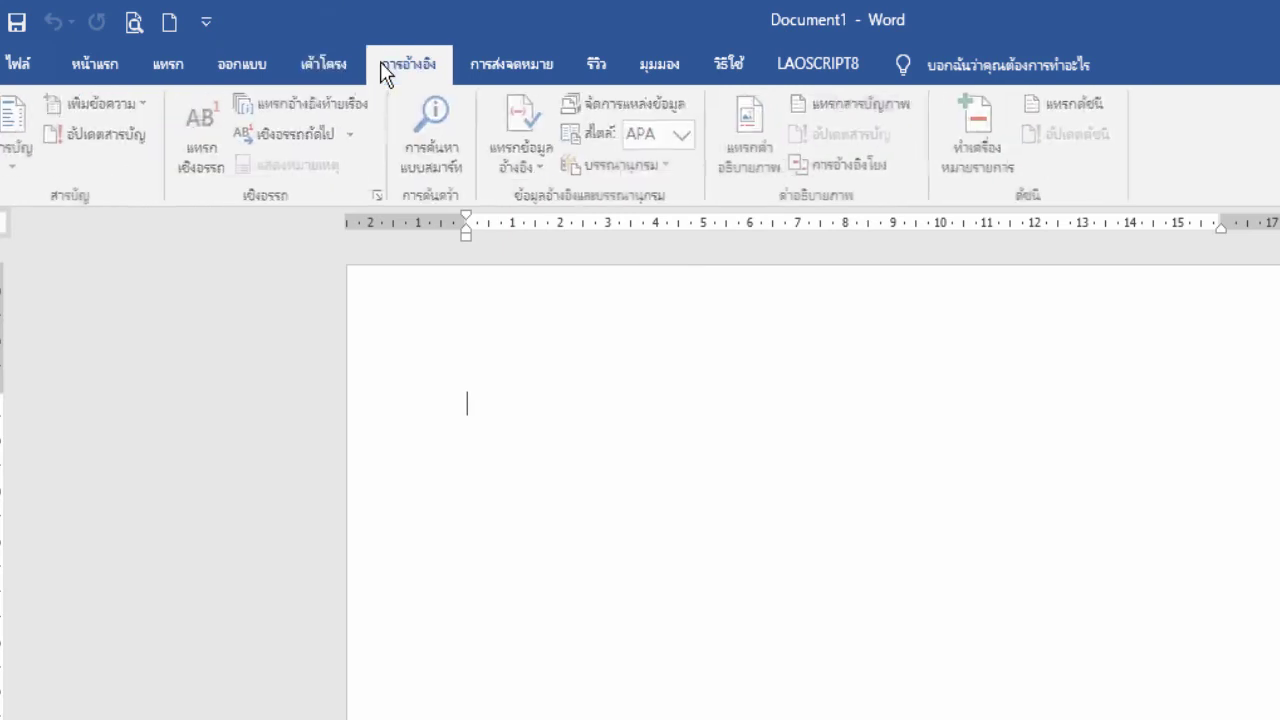
pyautogui.click(510, 66)
pyautogui.click(590, 64)
pyautogui.click(652, 65)
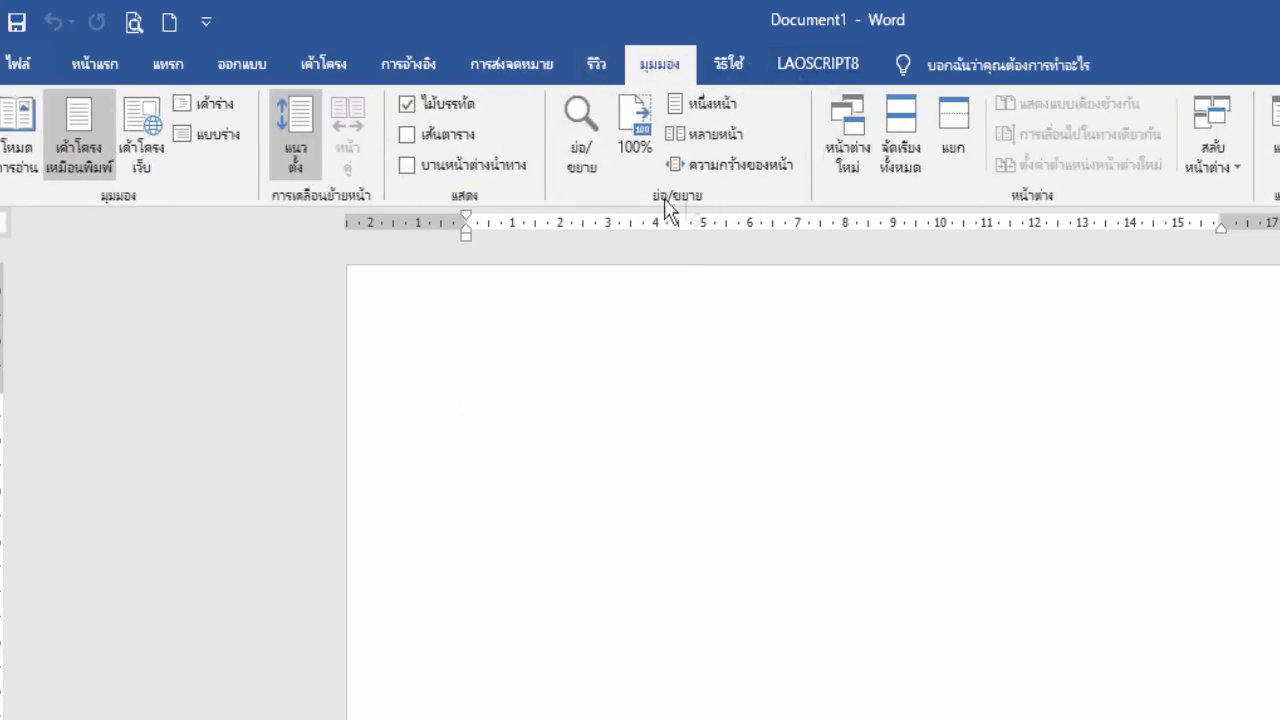
pyautogui.click(90, 66)
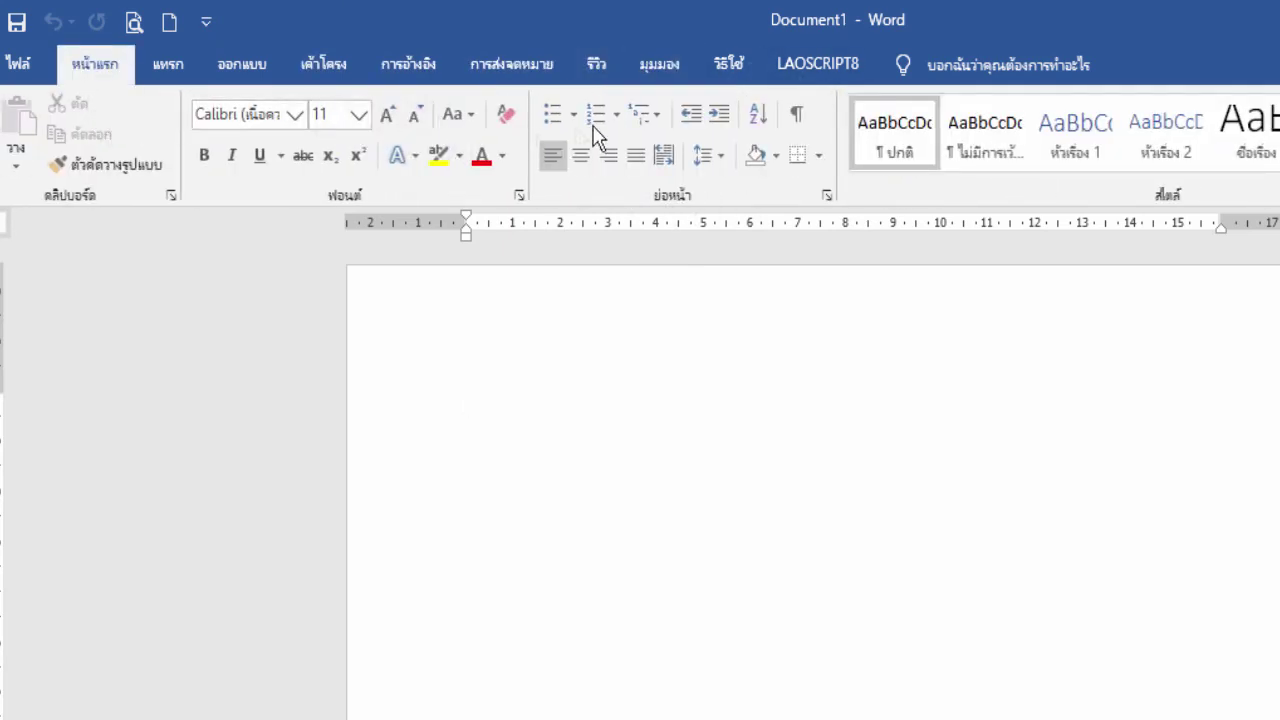
pyautogui.click(658, 66)
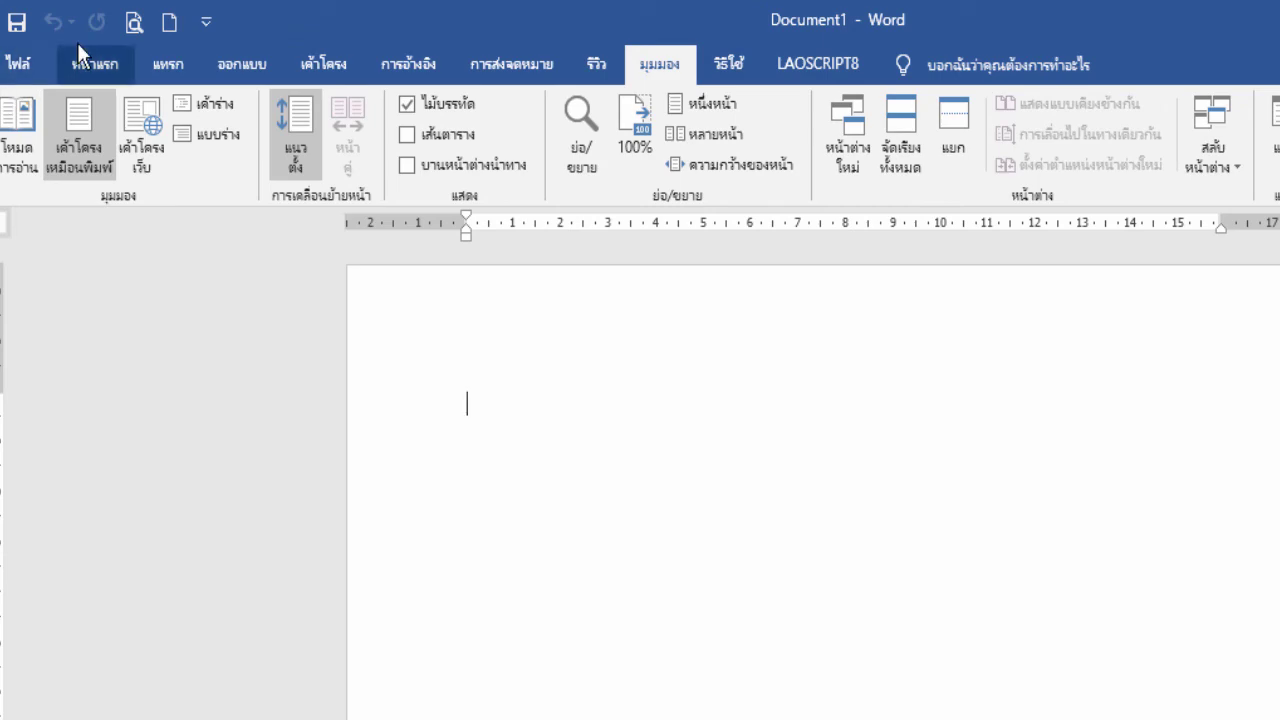
# Open the language settings in Word's options and select the Match Microsoft Windows entry among the Office display languages.
pyautogui.click(18, 62)
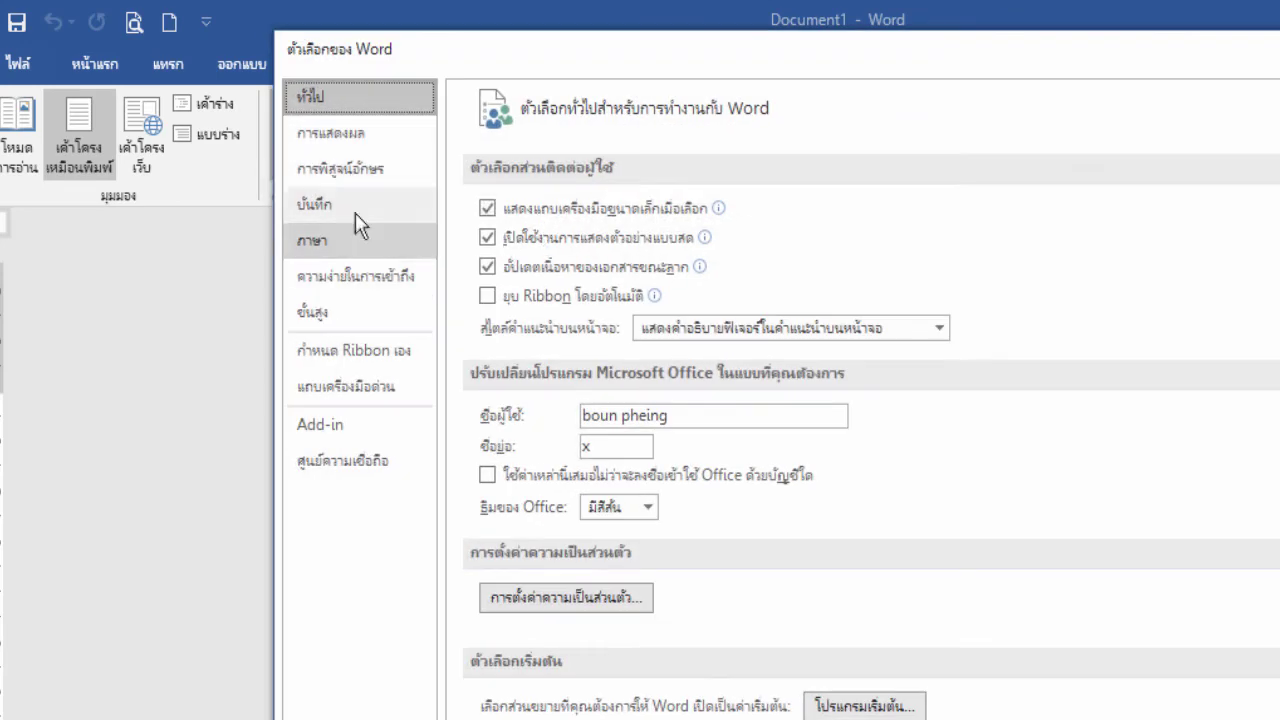
pyautogui.click(346, 247)
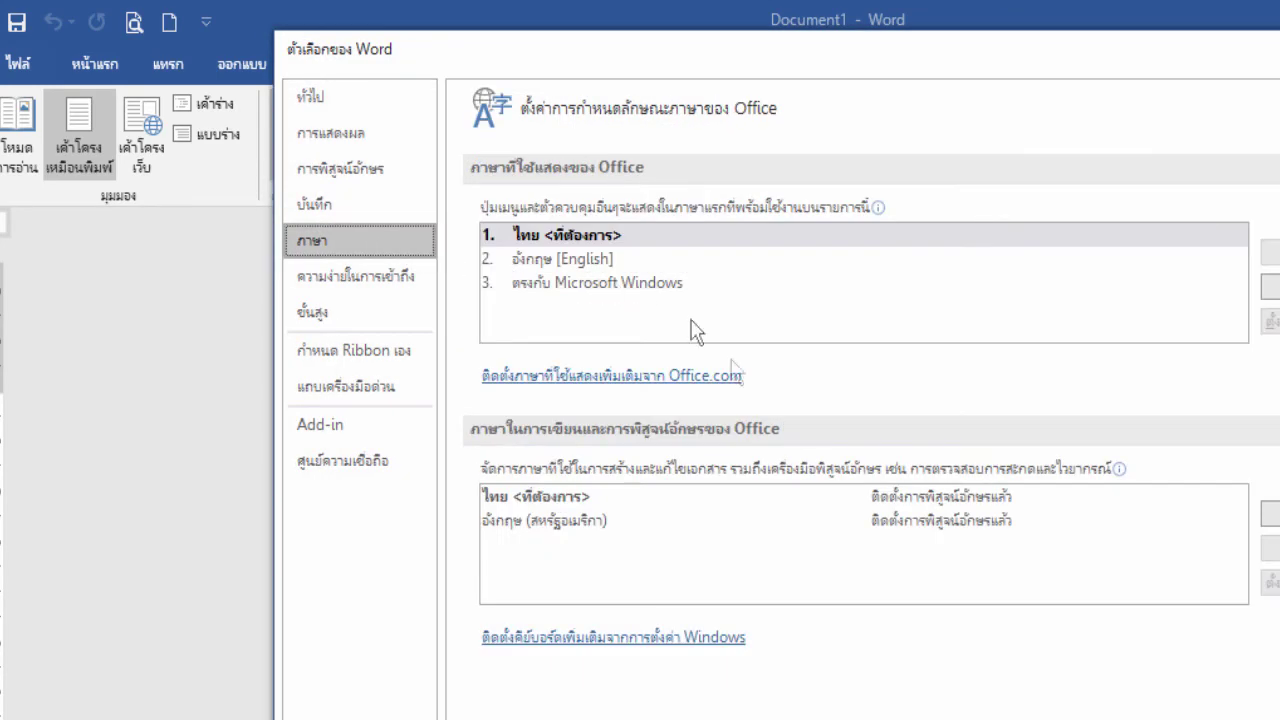
pyautogui.click(533, 287)
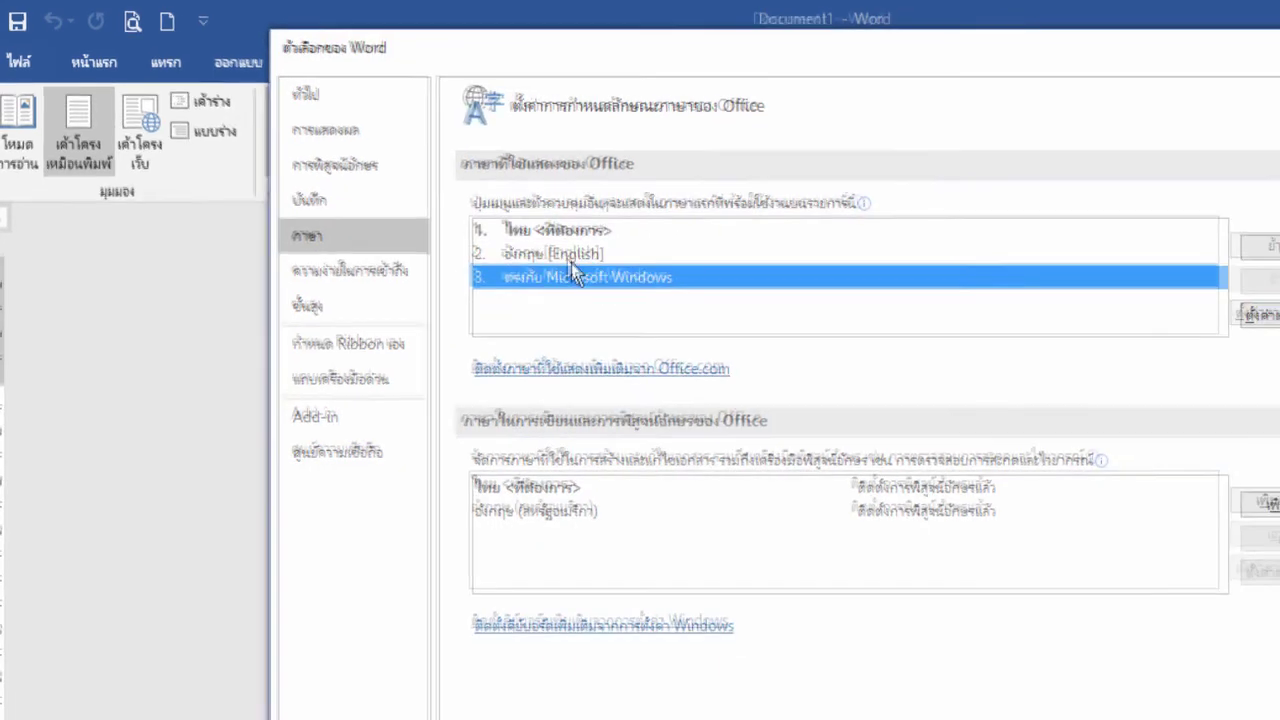